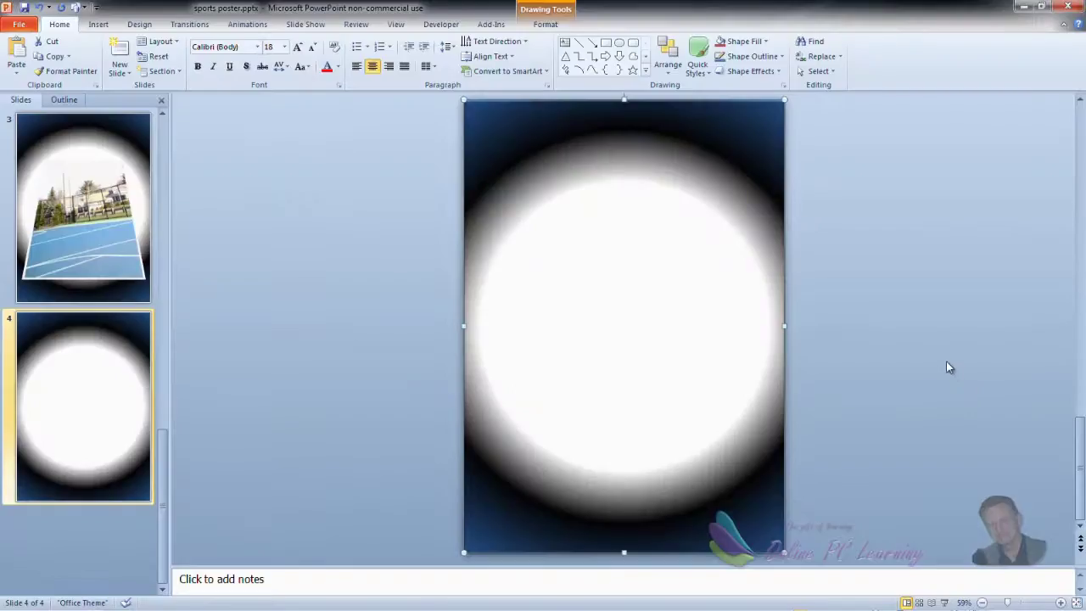
click(139, 24)
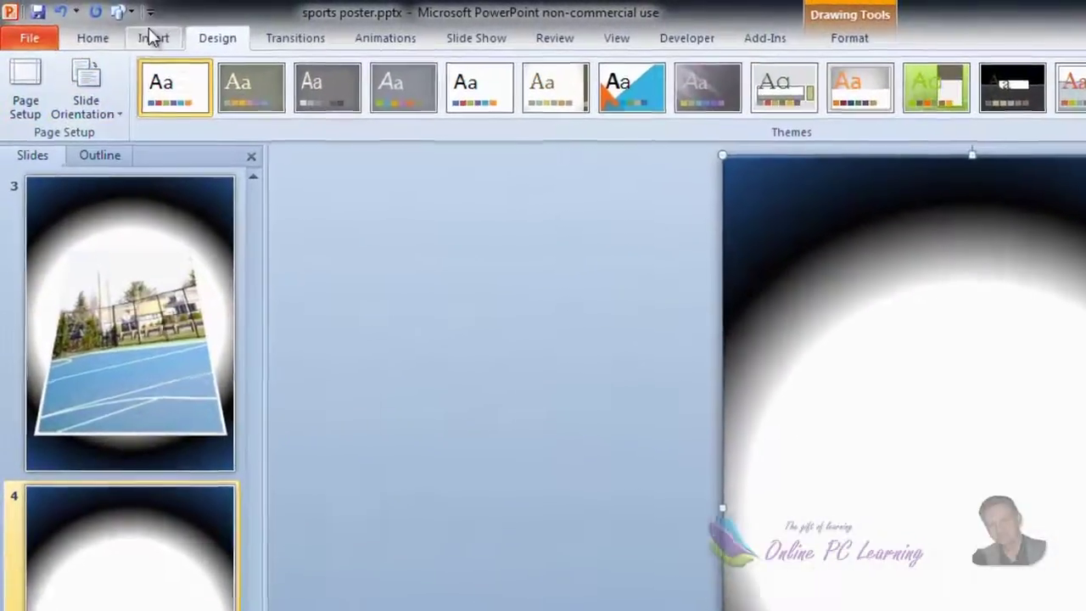
click(141, 35)
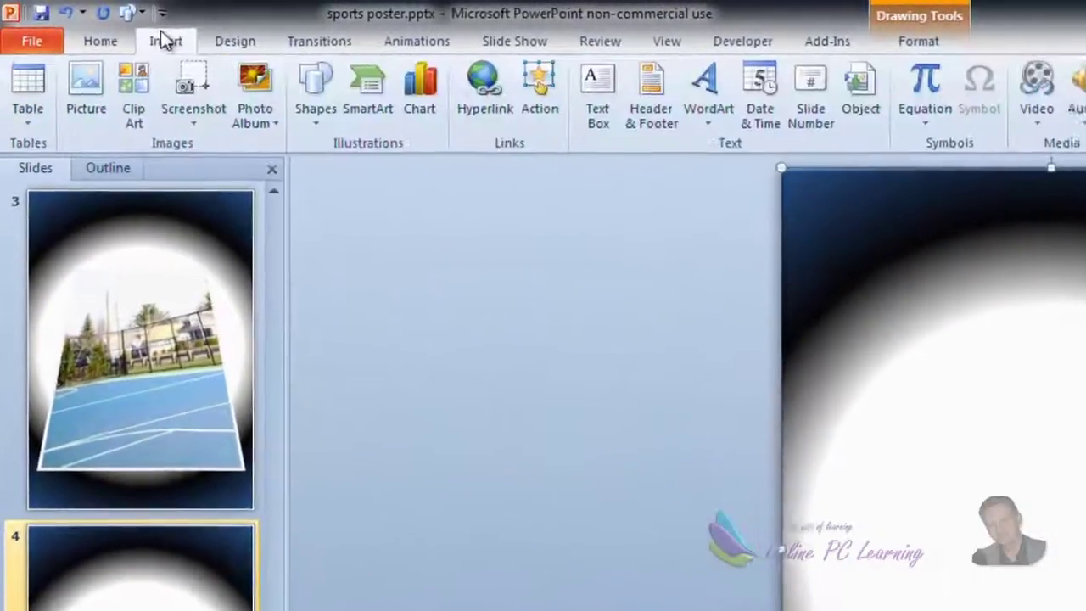
click(330, 101)
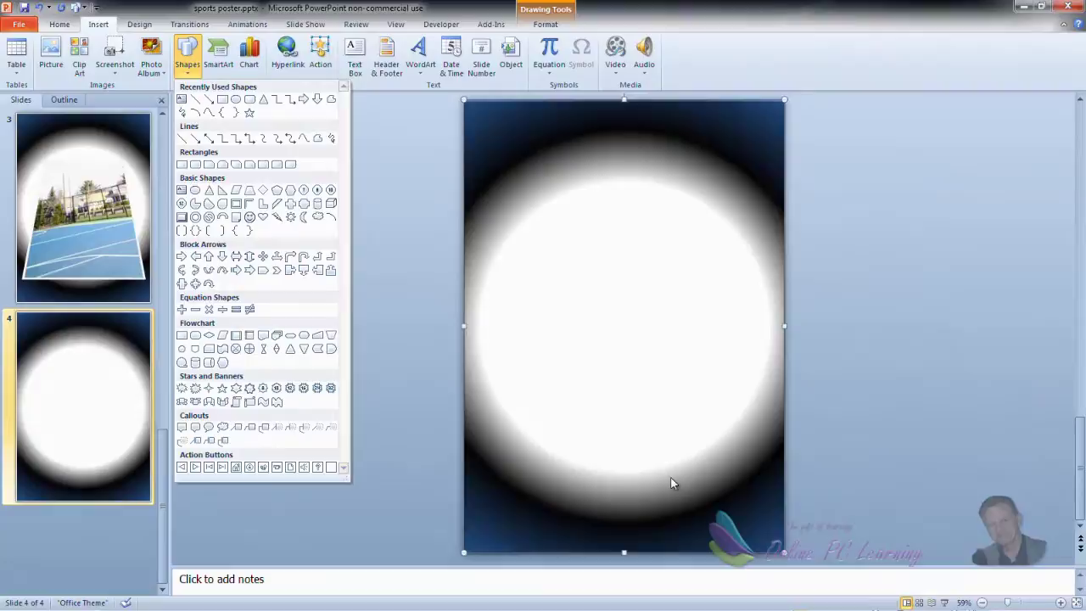
click(591, 154)
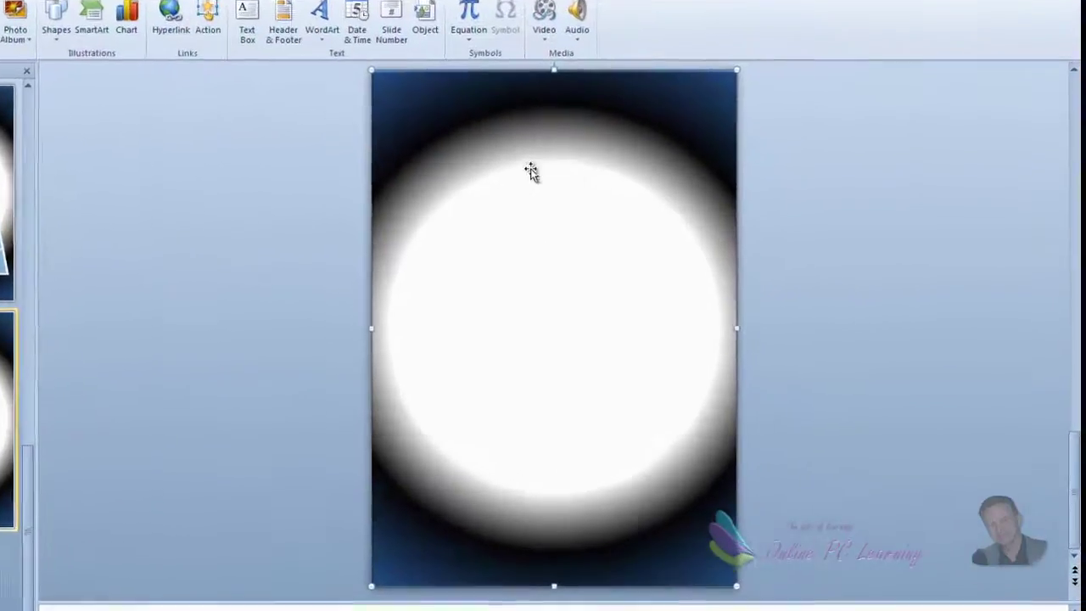
- Examine the positions and colors of the gradient stops in the slide 4 background shape's fill settings, and close the settings
right_click(475, 115)
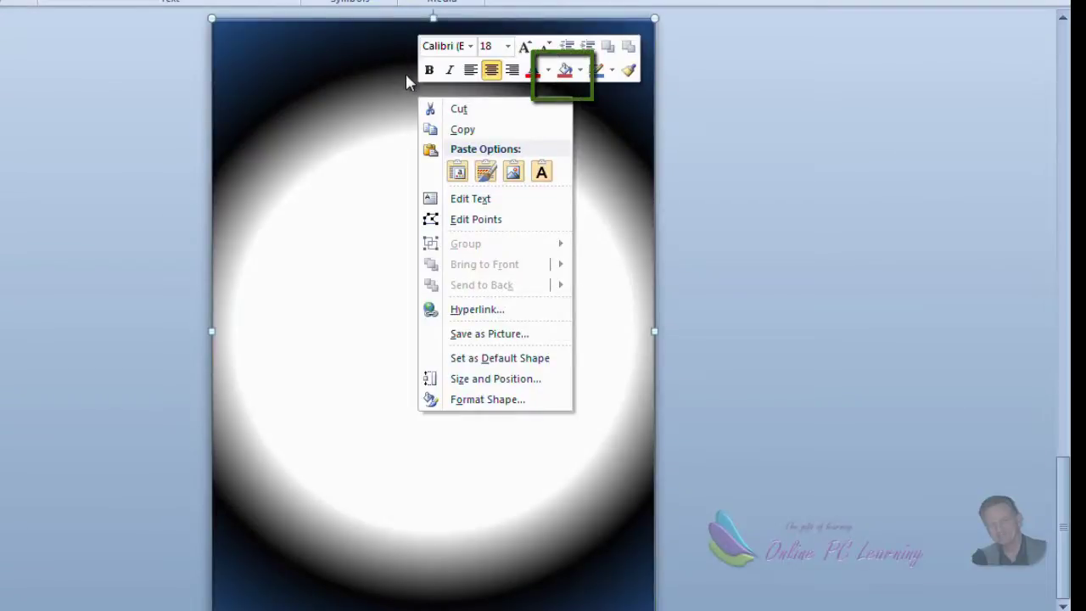
click(580, 72)
mouse_move(606, 296)
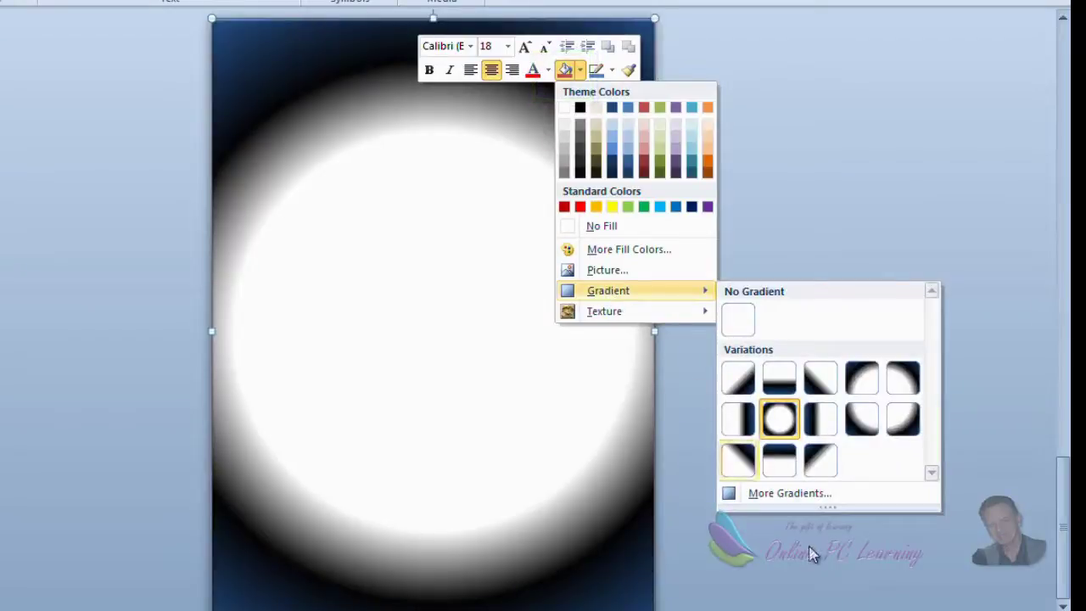
click(810, 494)
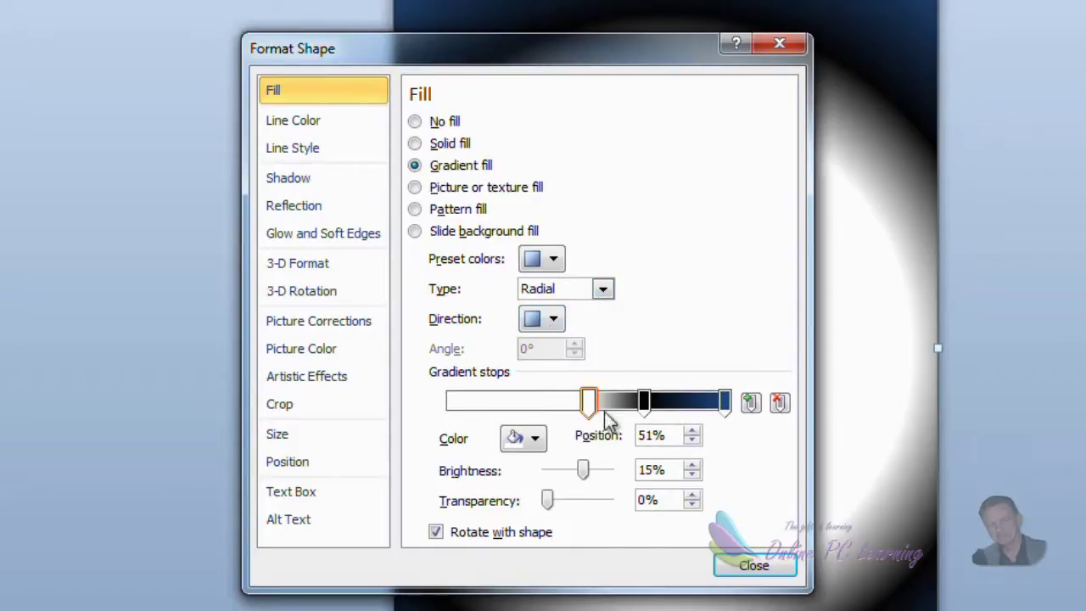
click(723, 399)
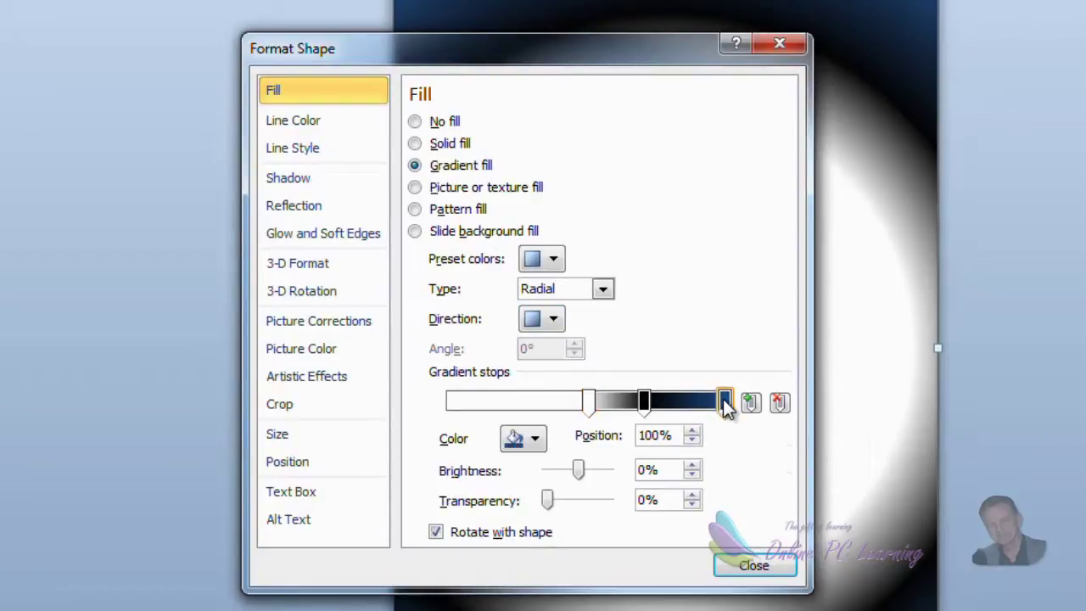
click(534, 440)
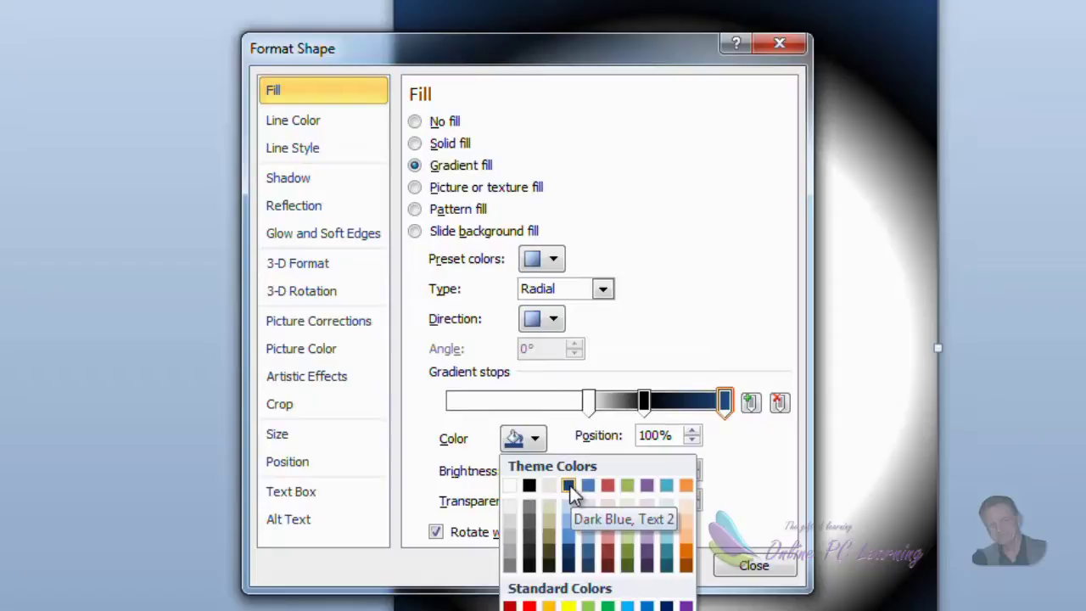
click(687, 343)
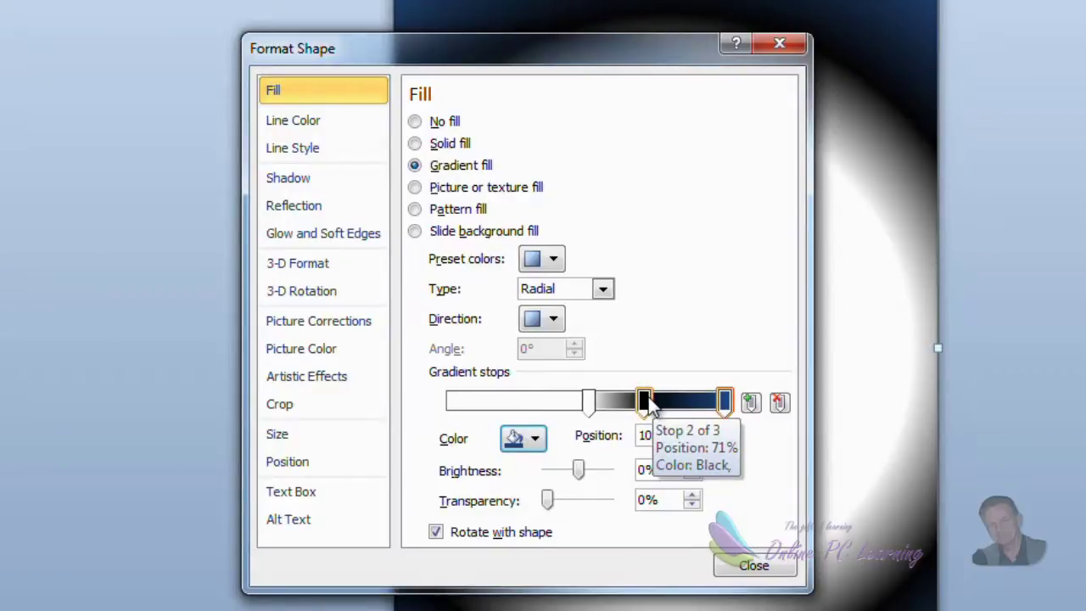
click(645, 400)
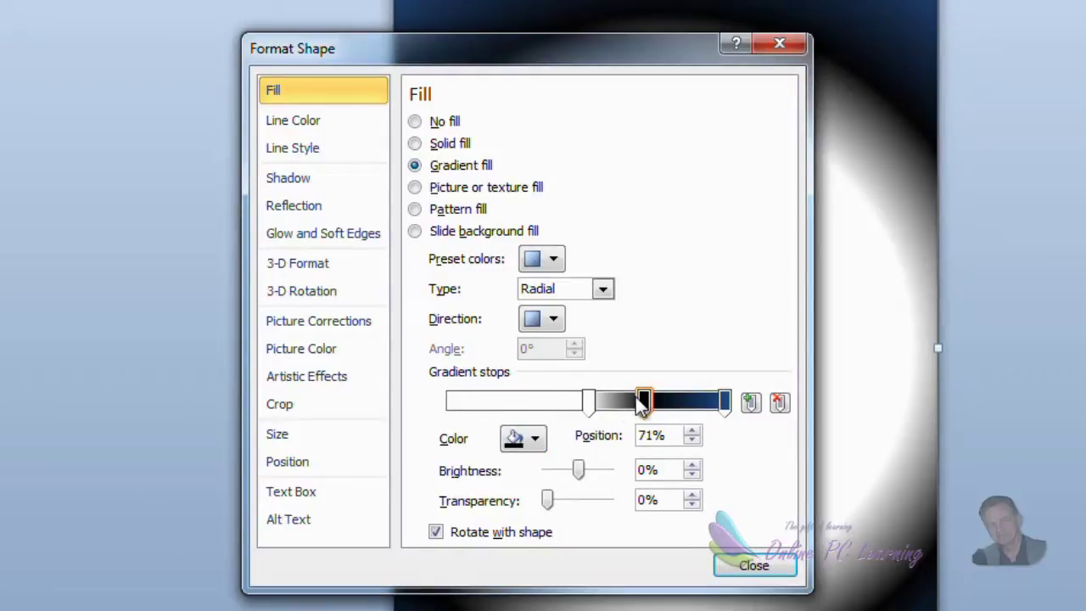
click(537, 438)
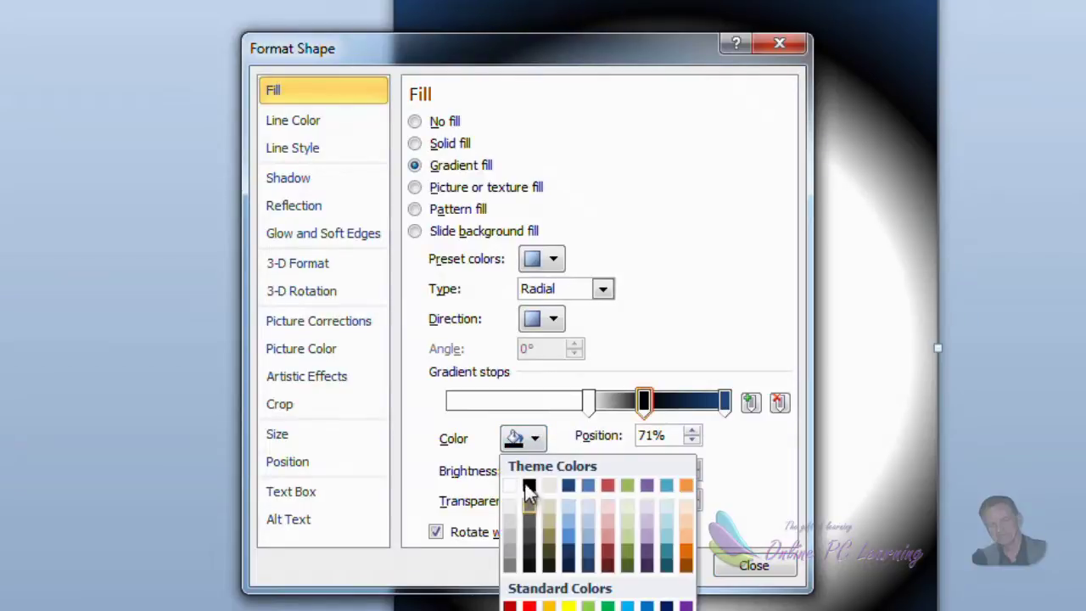
key(Escape)
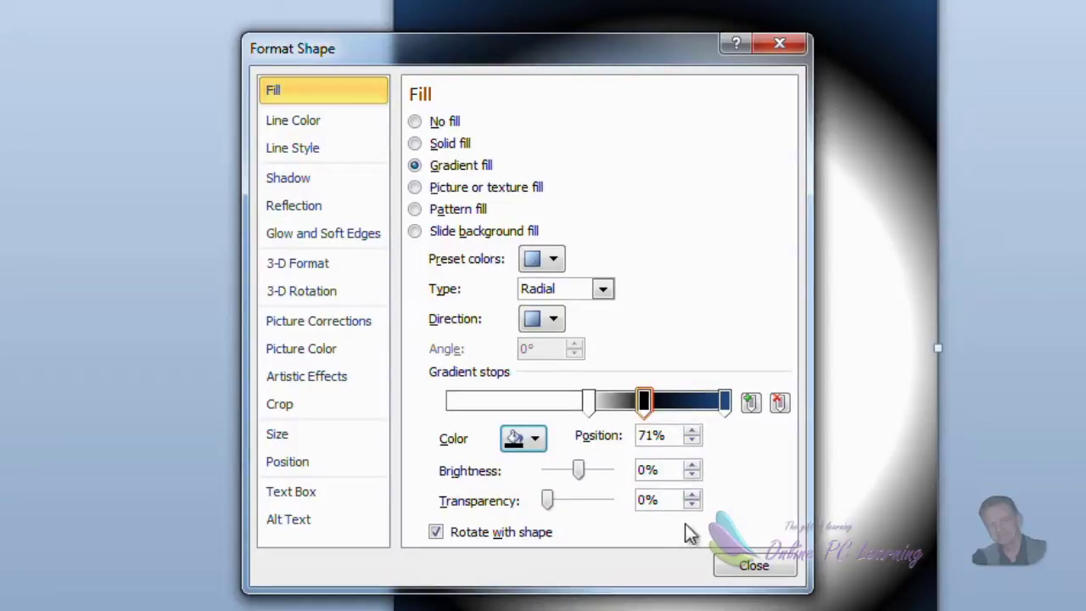
click(588, 401)
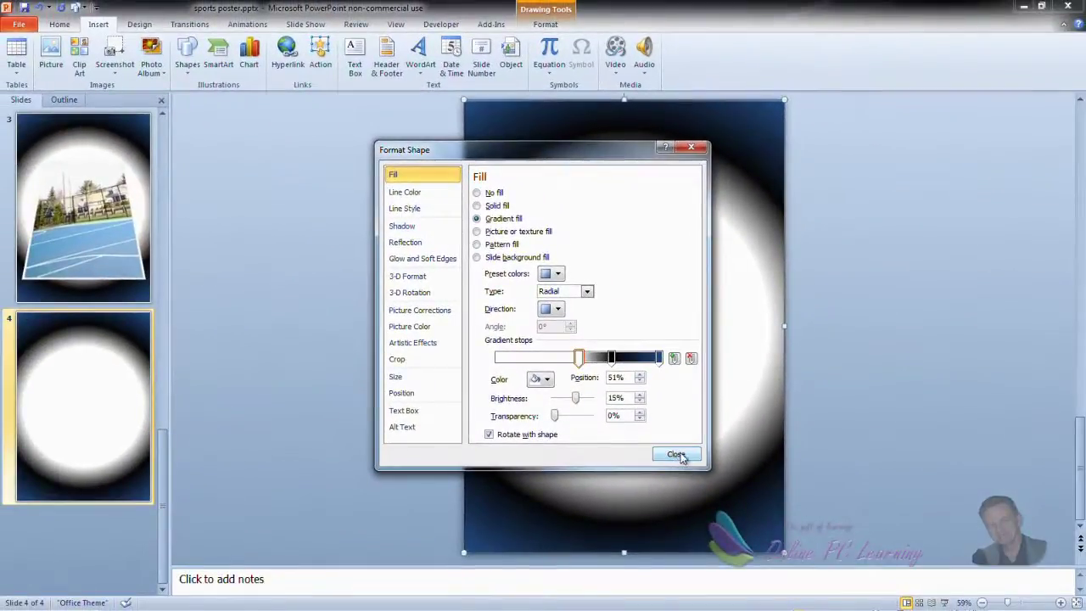
click(687, 470)
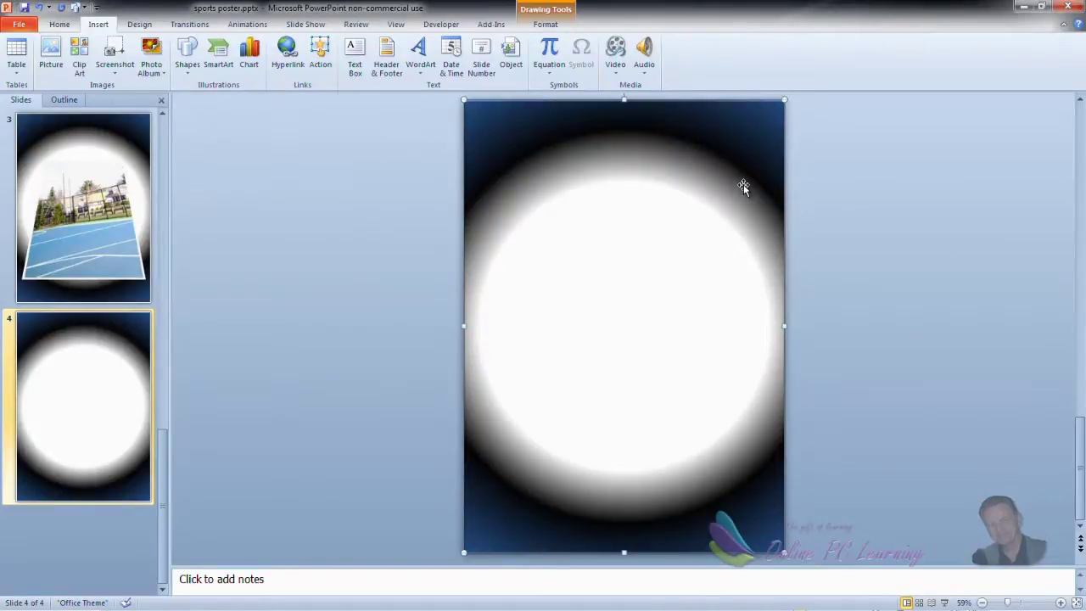
- Add a blank slide after slide 4, and insert the dunking player clip art found by searching "basketball" on slide 4
key(ctrl+m)
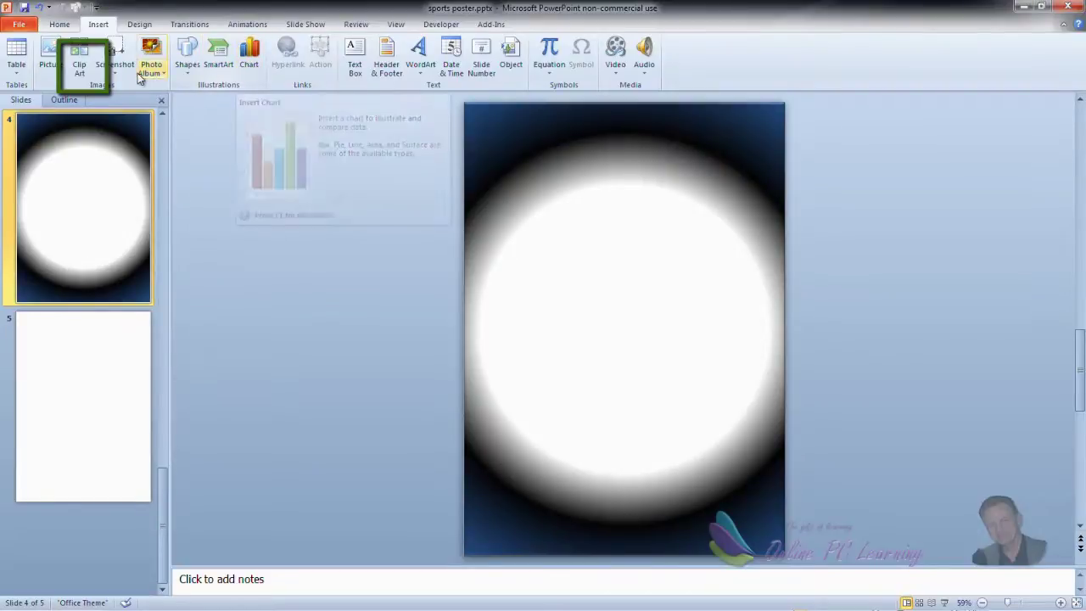
click(79, 68)
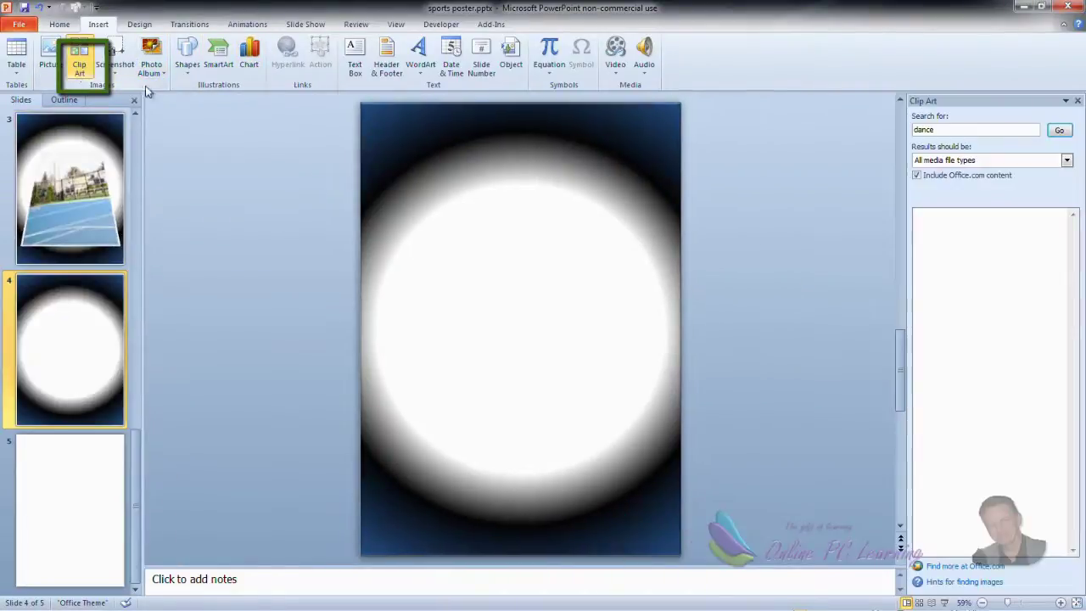
double_click(948, 130)
text(basketball)
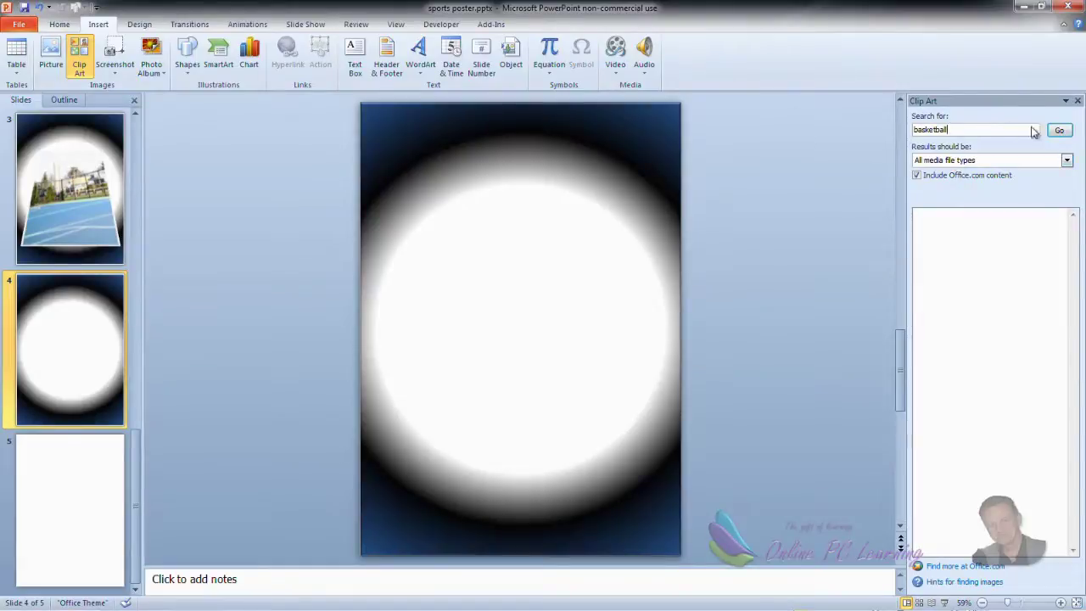
click(1067, 131)
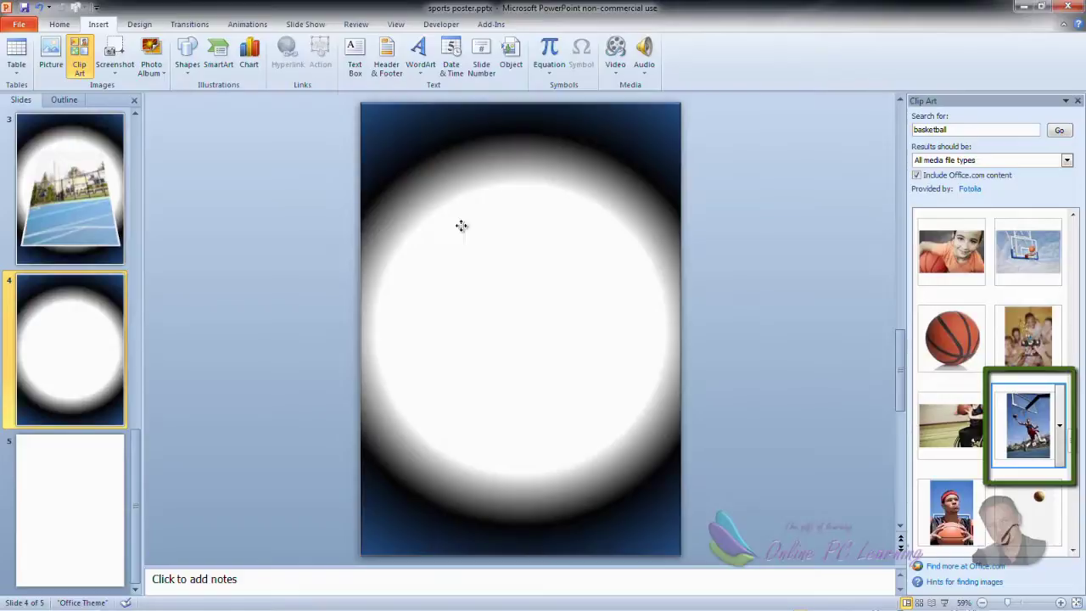
drag(461, 225, 460, 225)
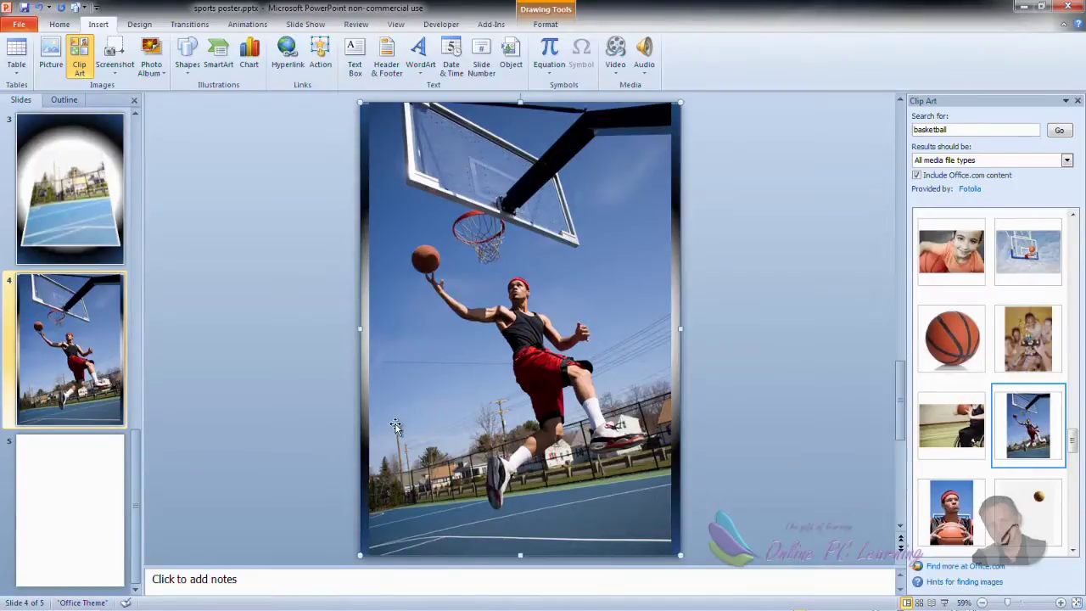
- Crop the dunking player picture to the court and fence in its lower-left corner, about 8.98 cm high and 6.71 cm wide
double_click(447, 424)
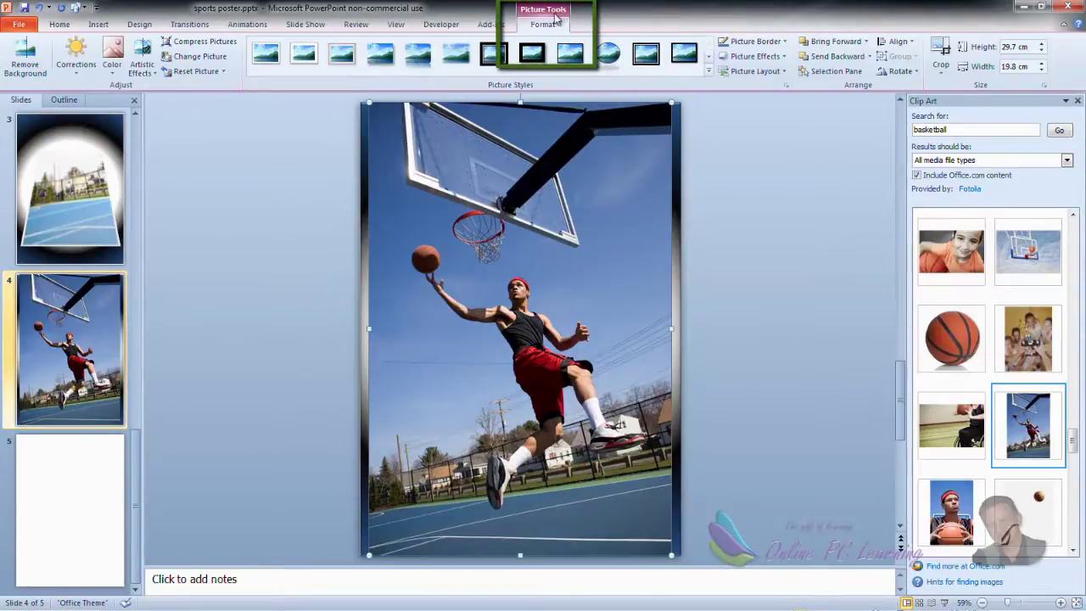
click(942, 53)
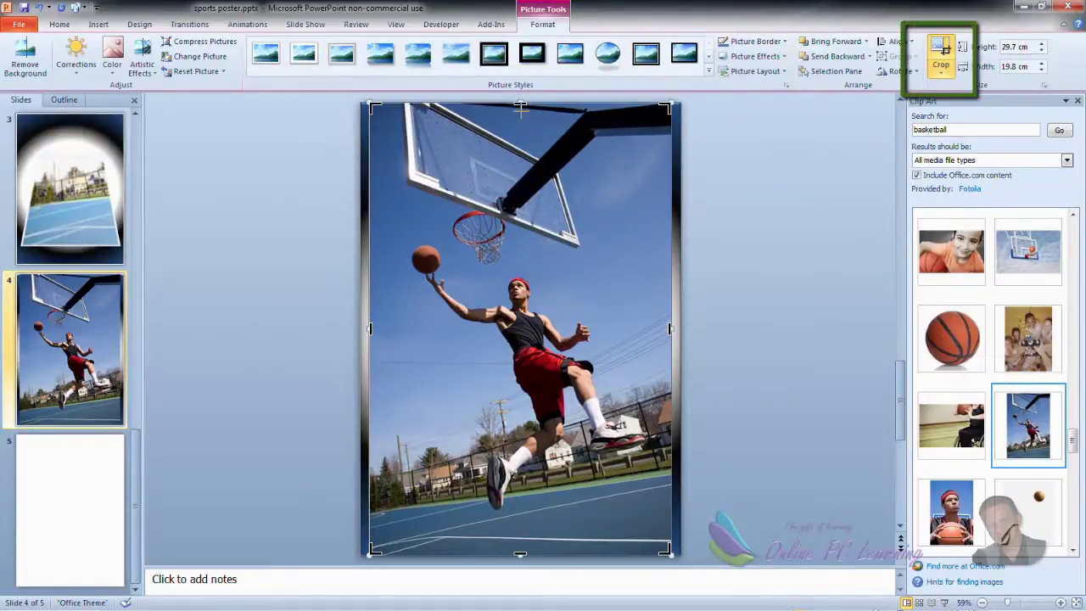
drag(521, 103, 495, 397)
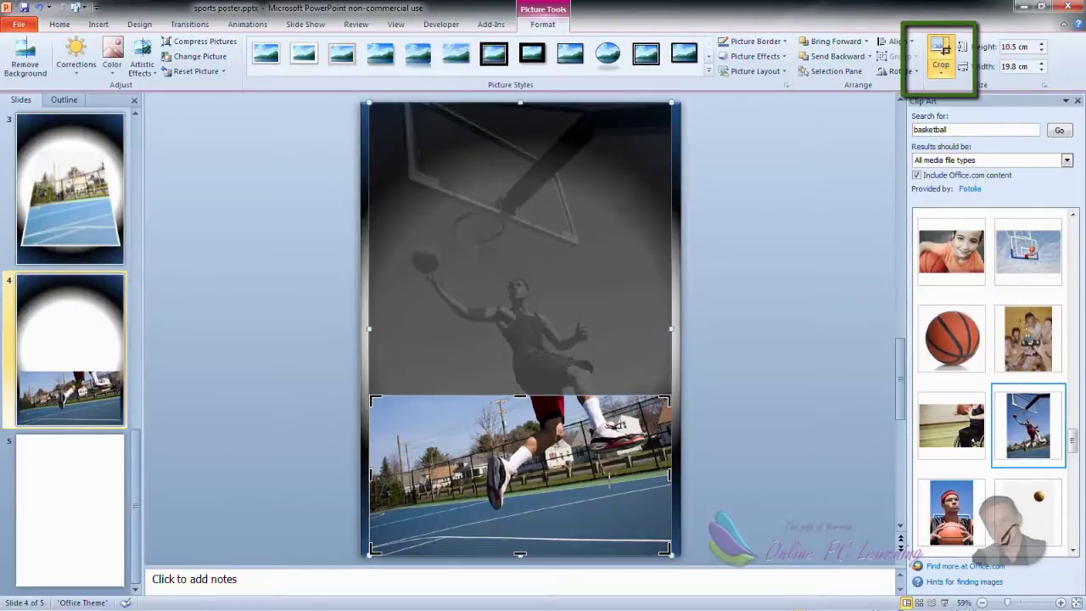
drag(669, 475, 472, 472)
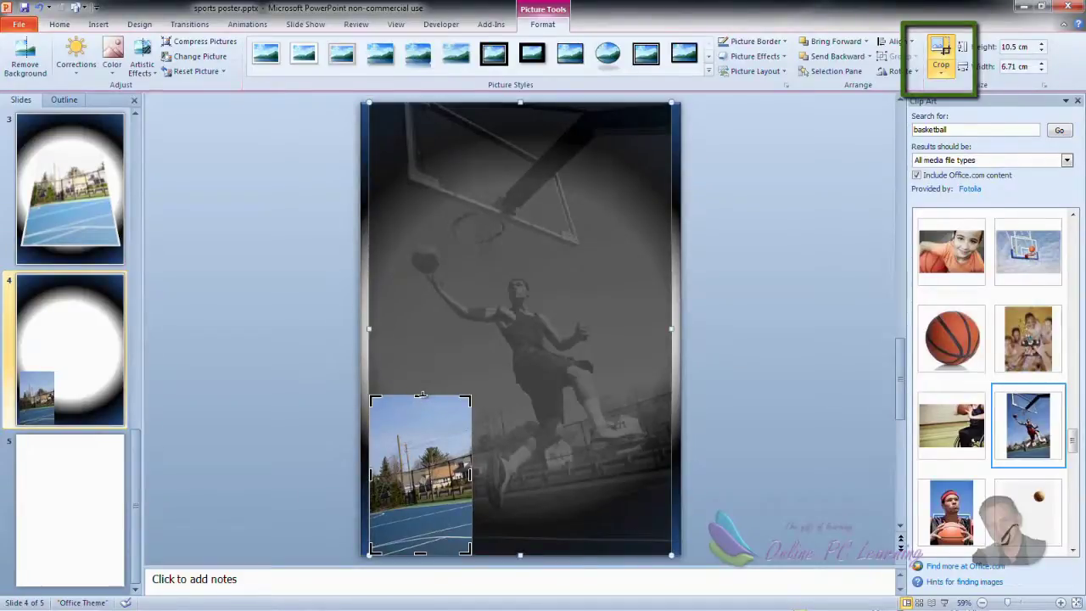
drag(423, 414, 422, 419)
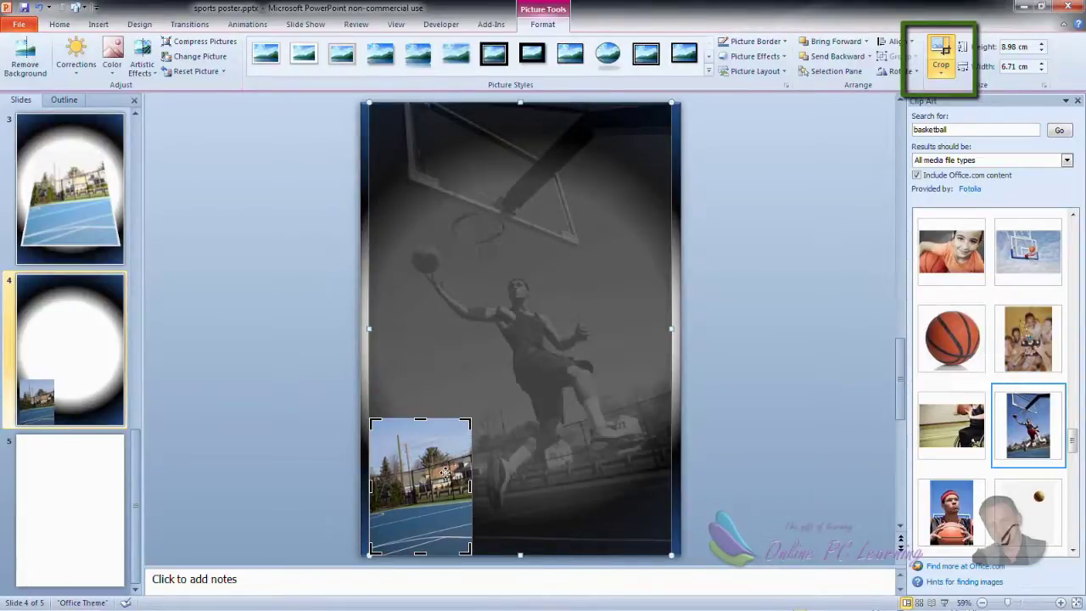
click(943, 53)
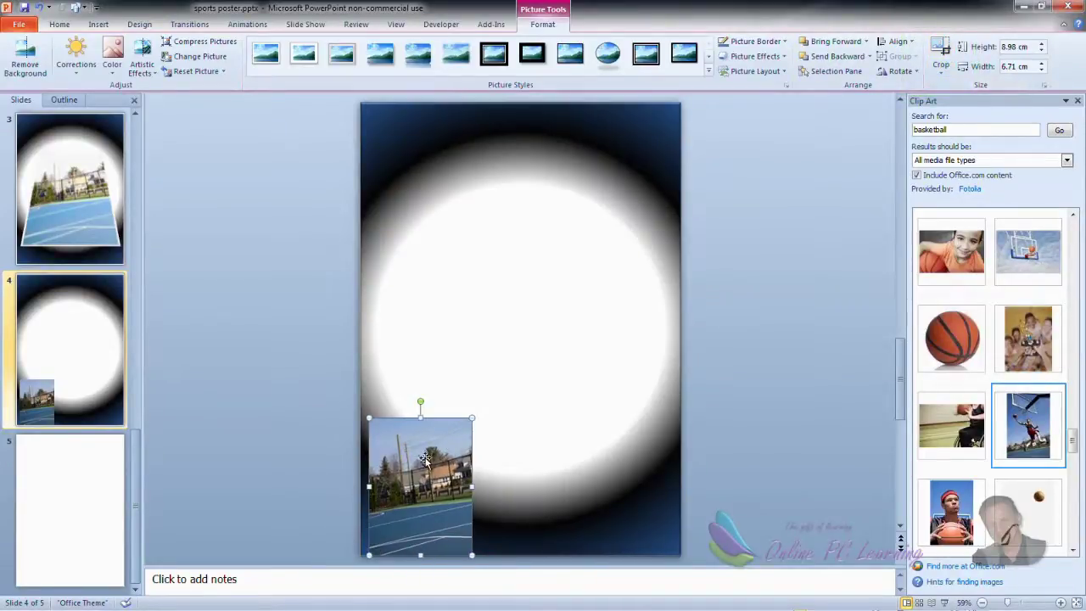
- Enlarge the cropped court picture to about 19.6 cm high and 14.64 cm wide and center it over the white circle
drag(424, 458, 463, 183)
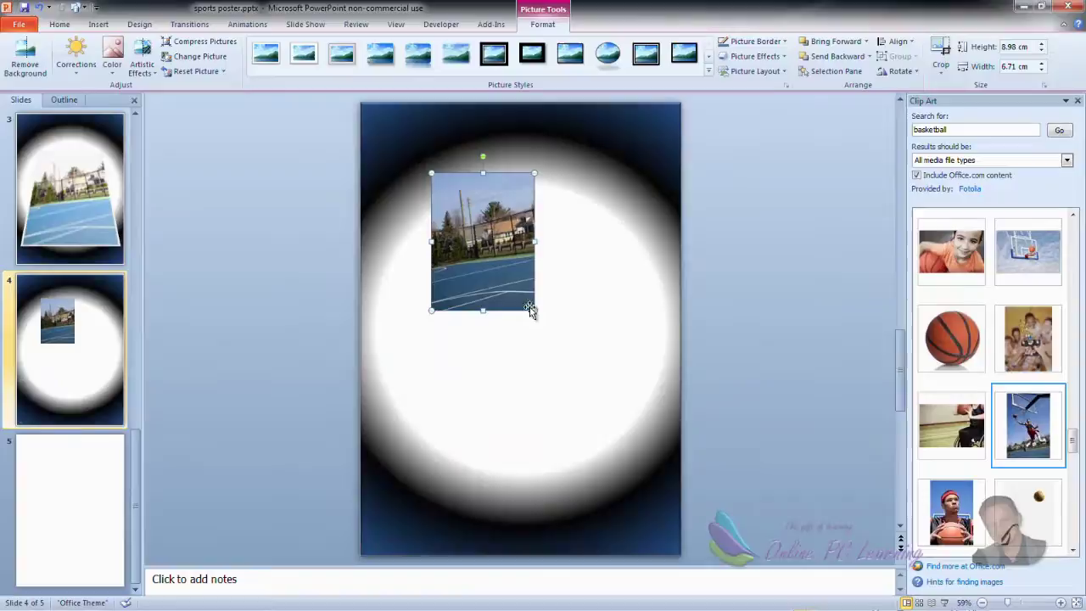
drag(535, 310, 648, 471)
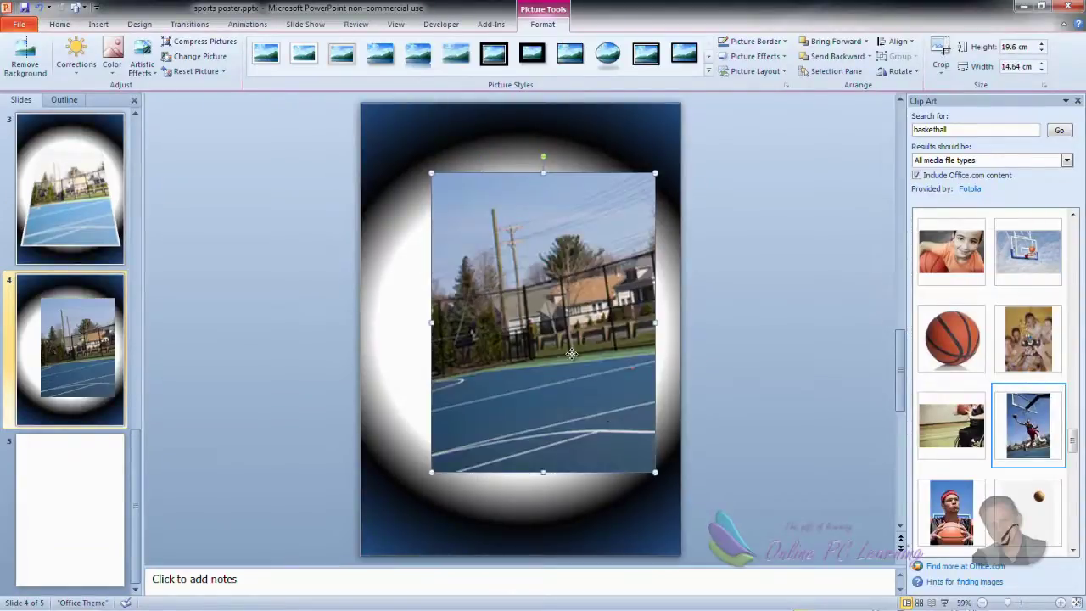
drag(578, 346, 556, 376)
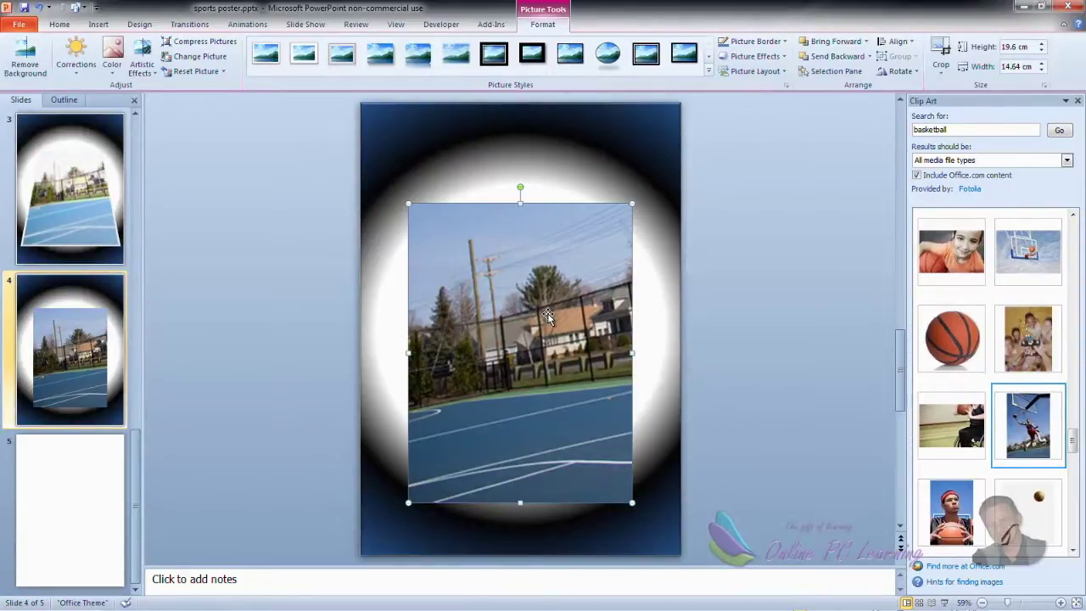
- Examine the picture styles, artistic effects and color saturation and tone options for the finished court picture on slide 3
scroll(548, 315, up, 2)
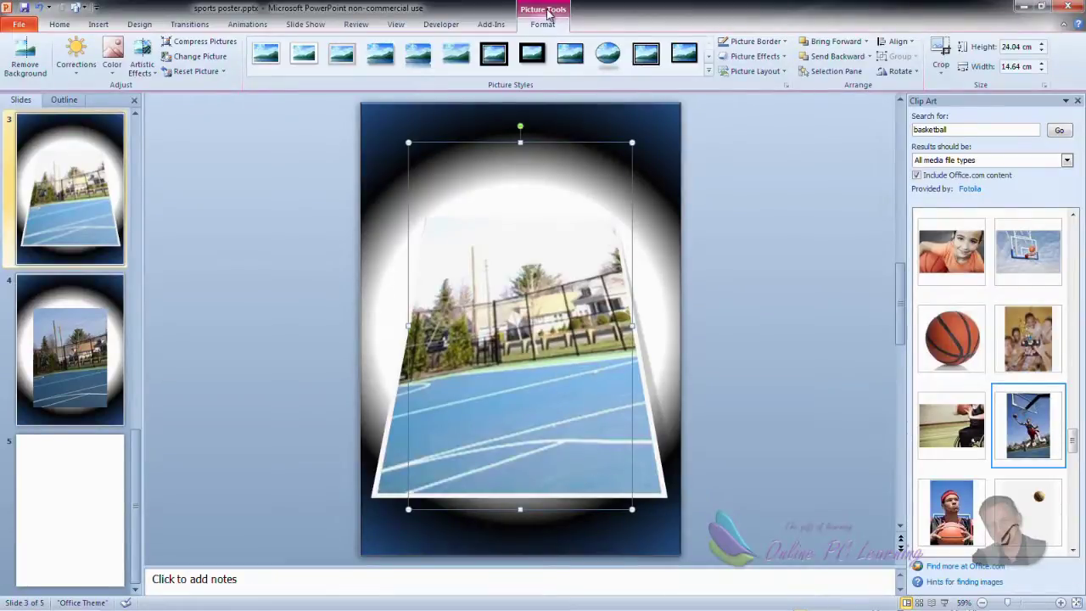
click(710, 75)
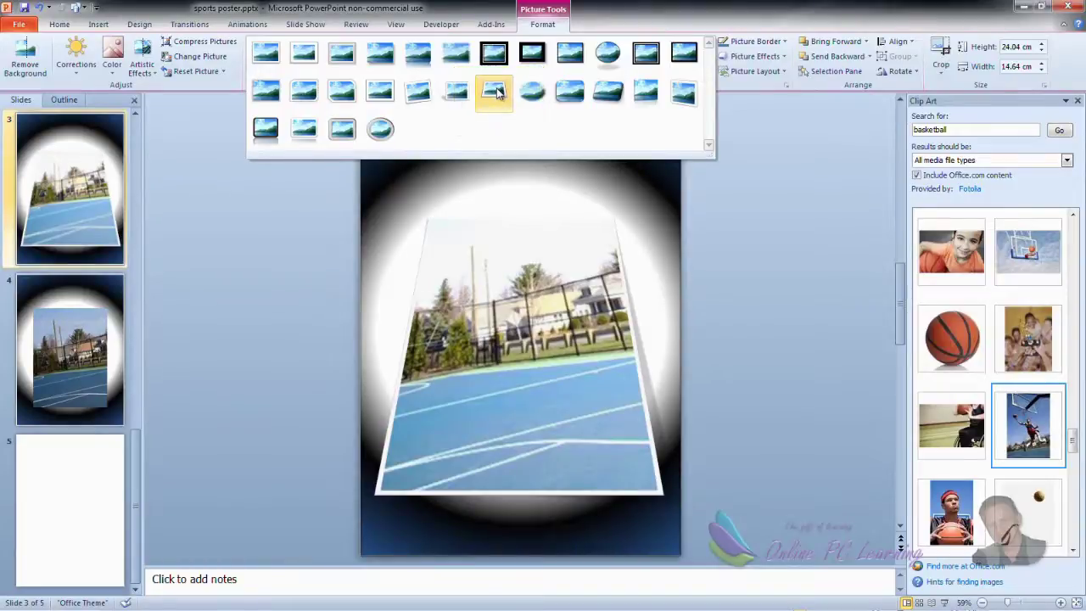
click(575, 220)
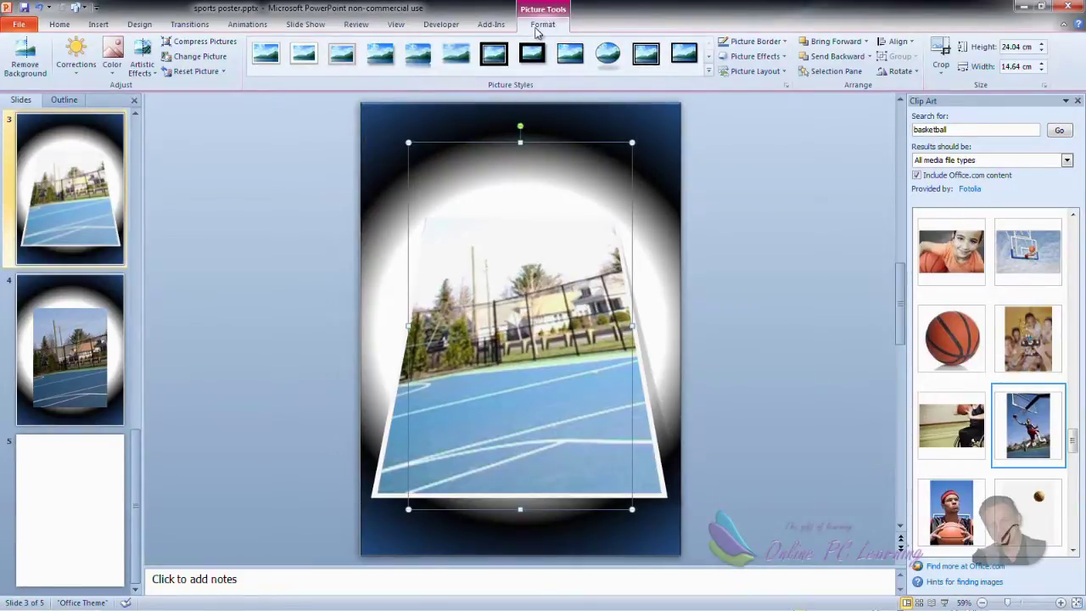
click(142, 68)
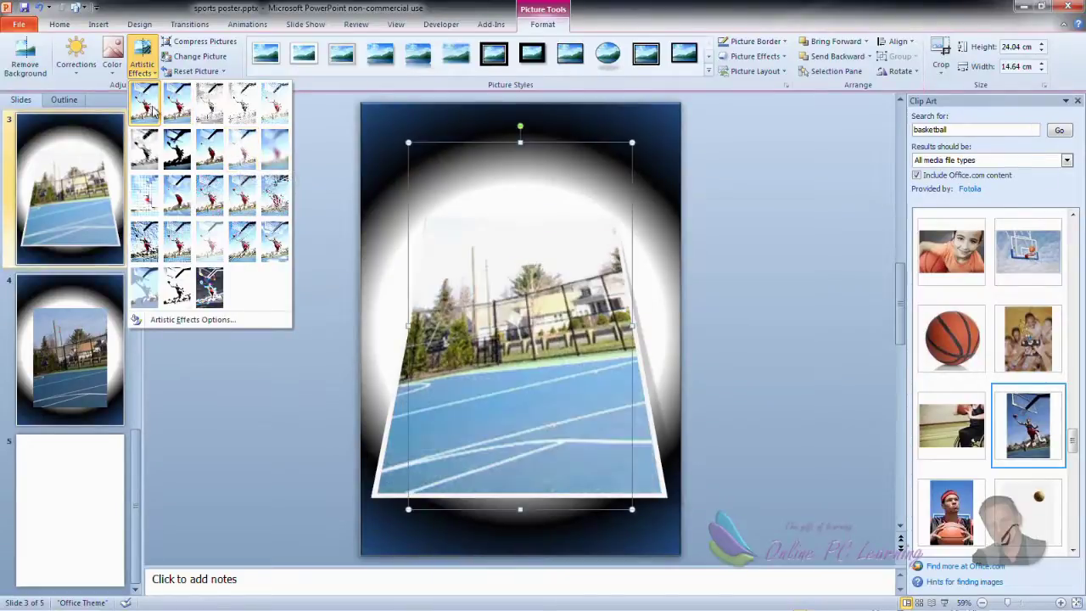
click(111, 73)
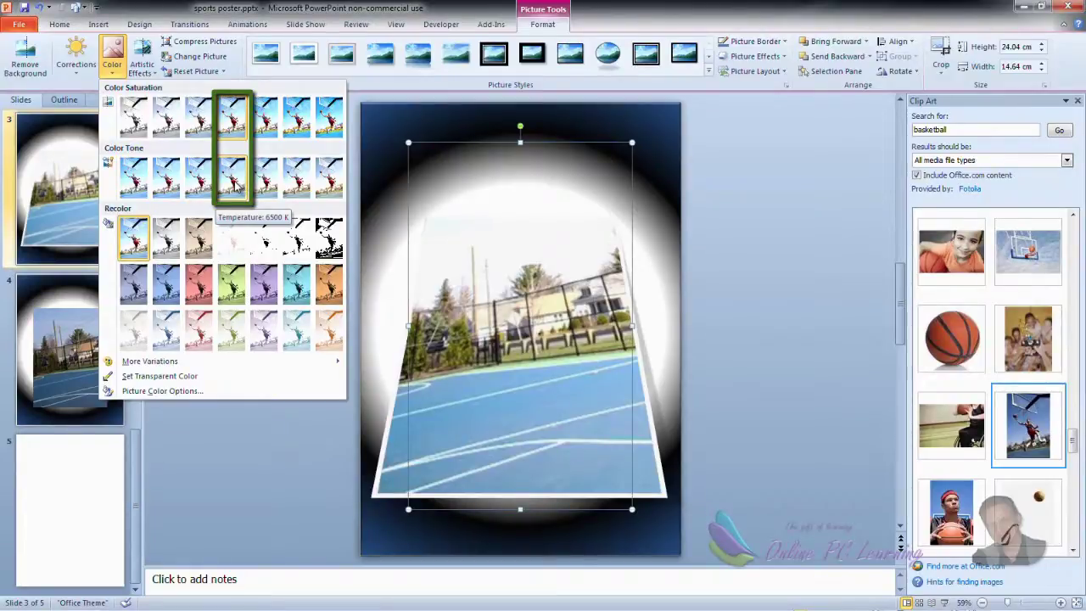
click(233, 180)
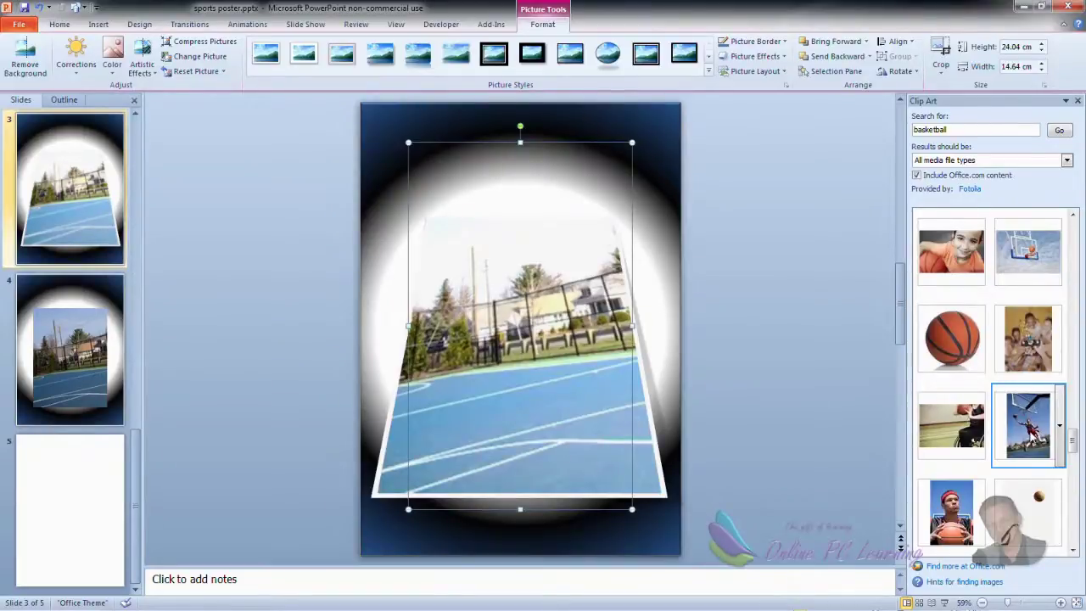
- Insert the dunking player clip art on slide 3 and extend its background removal area upward over the backboard
click(1029, 428)
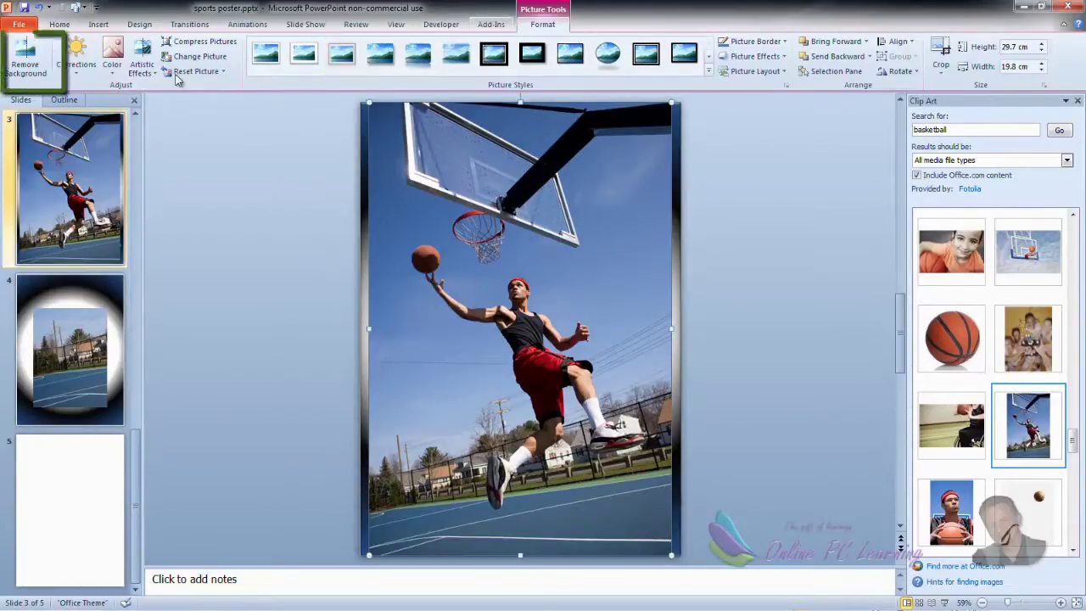
click(27, 58)
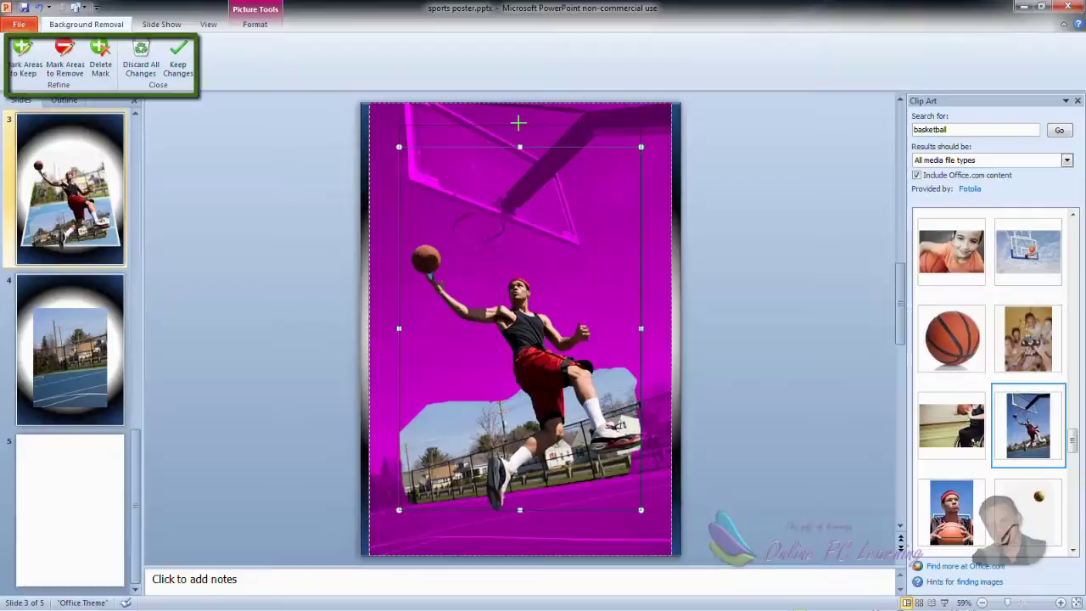
drag(517, 147, 518, 120)
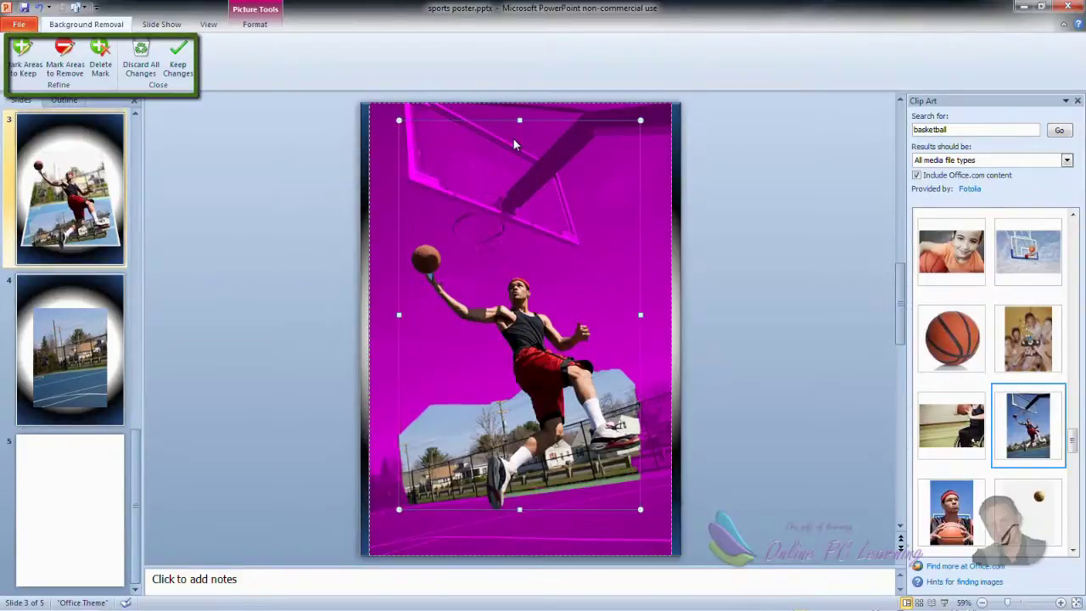
- Mark the scenery beside the player's legs for removal and the lower edge of the backboard to keep
click(66, 56)
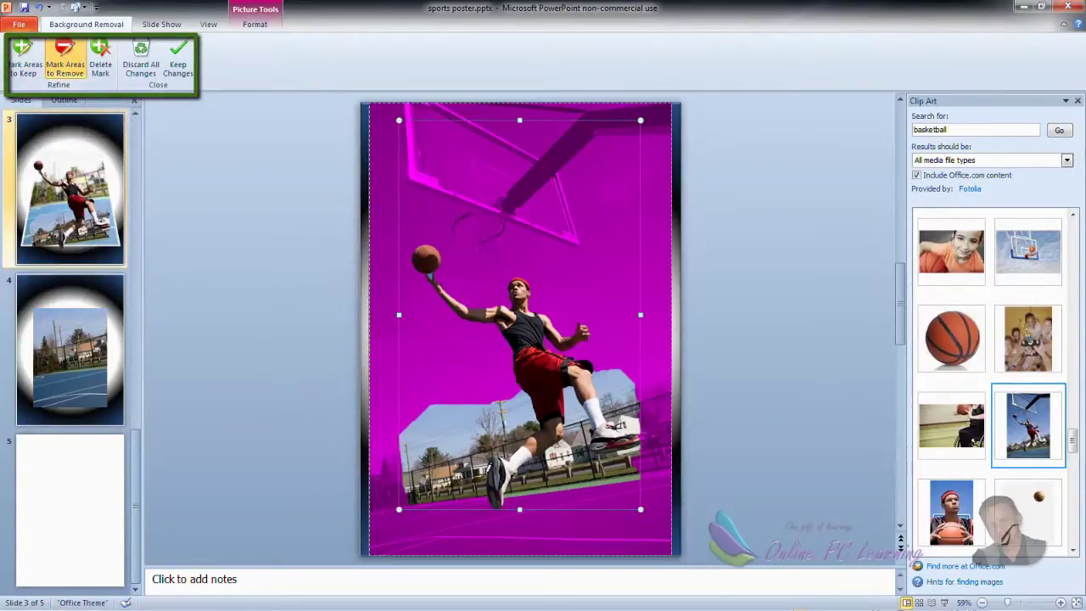
drag(425, 498, 494, 405)
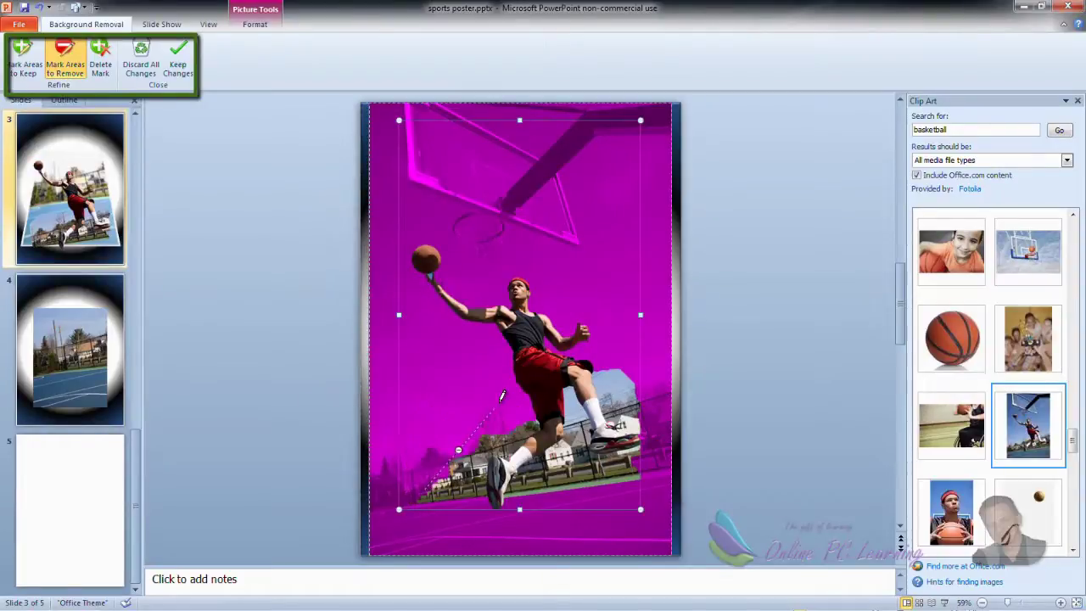
click(27, 46)
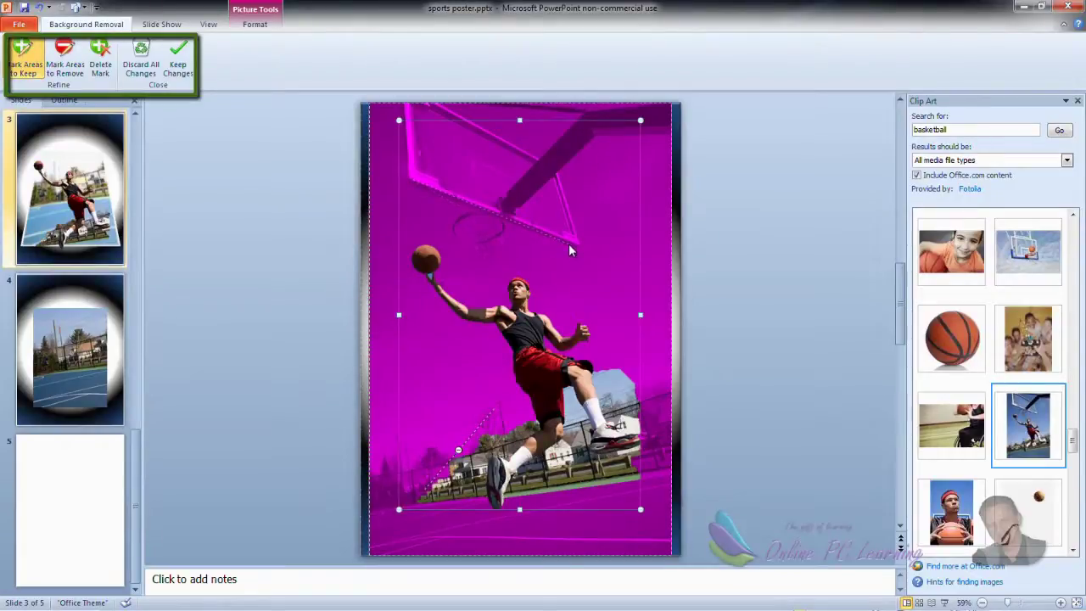
drag(571, 243, 573, 244)
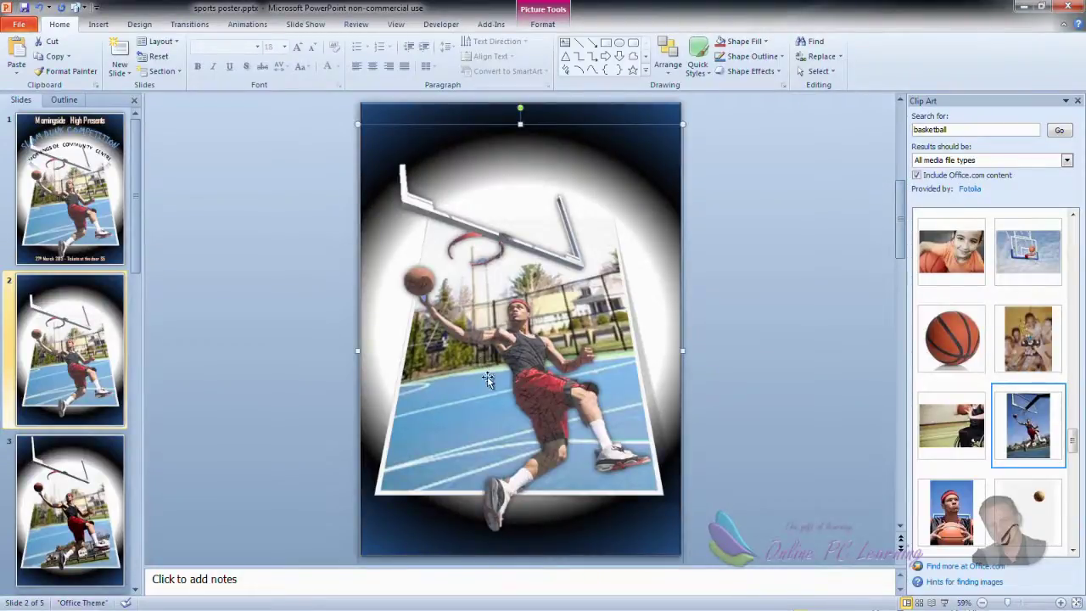
- Examine the artistic effects for the finished player picture on slide 2 and the heading and WordArt texts on slide 1
click(542, 26)
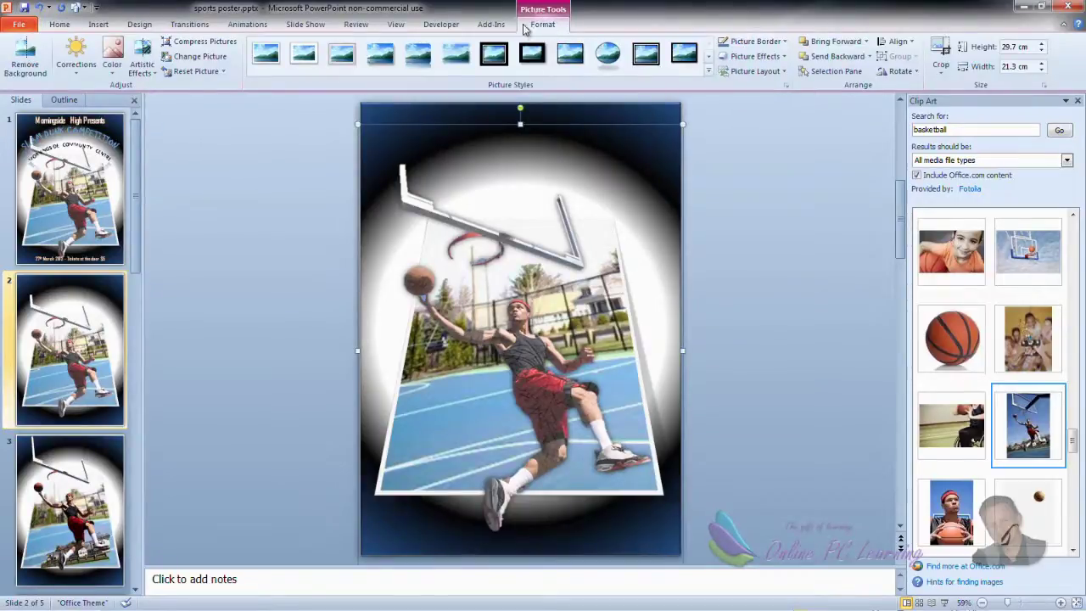
click(156, 78)
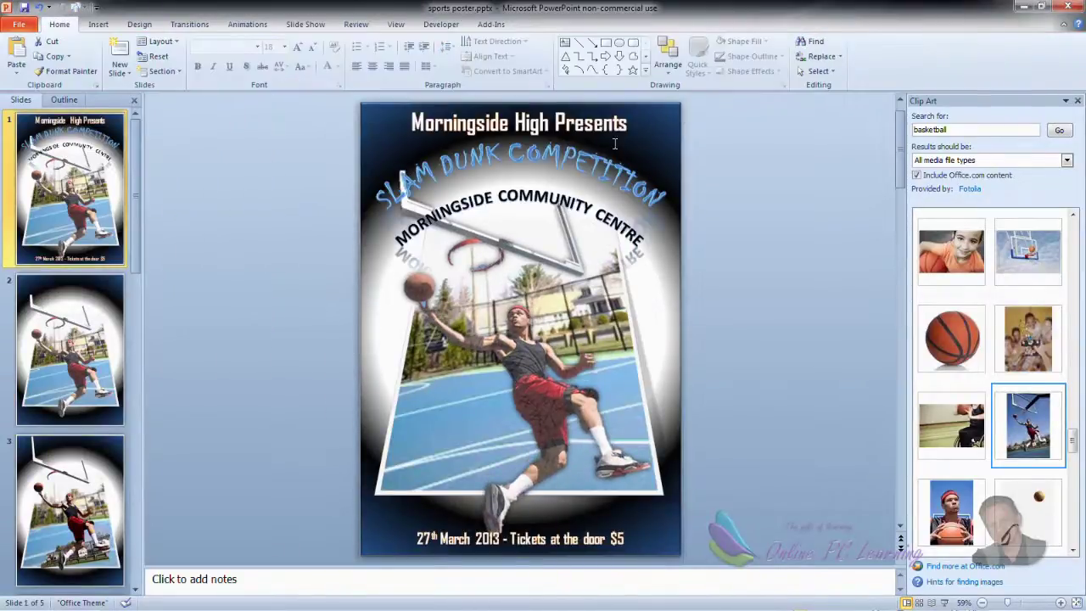
click(518, 119)
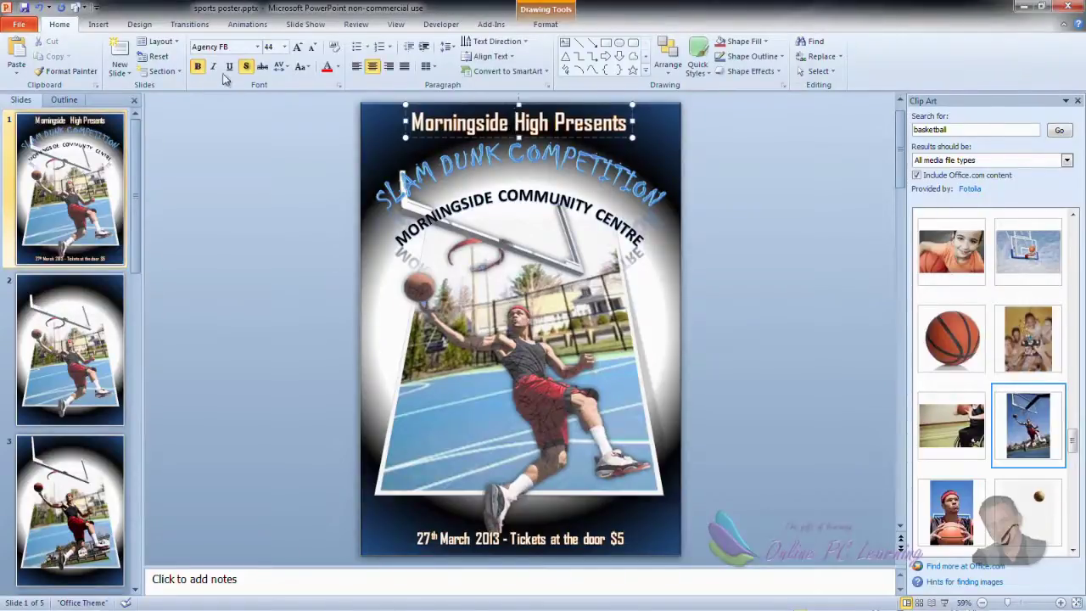
click(106, 25)
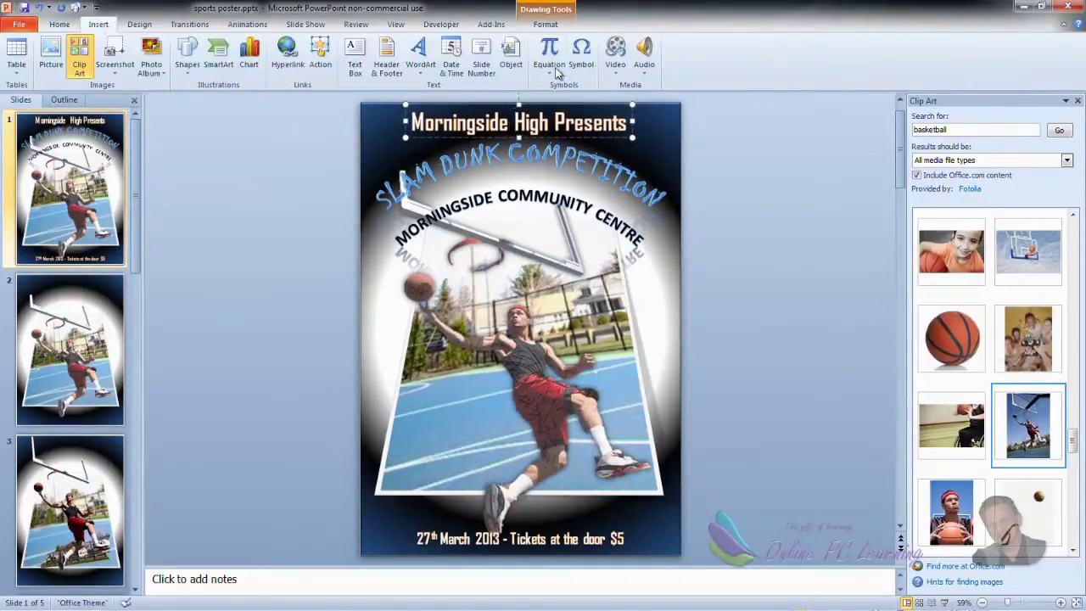
click(421, 68)
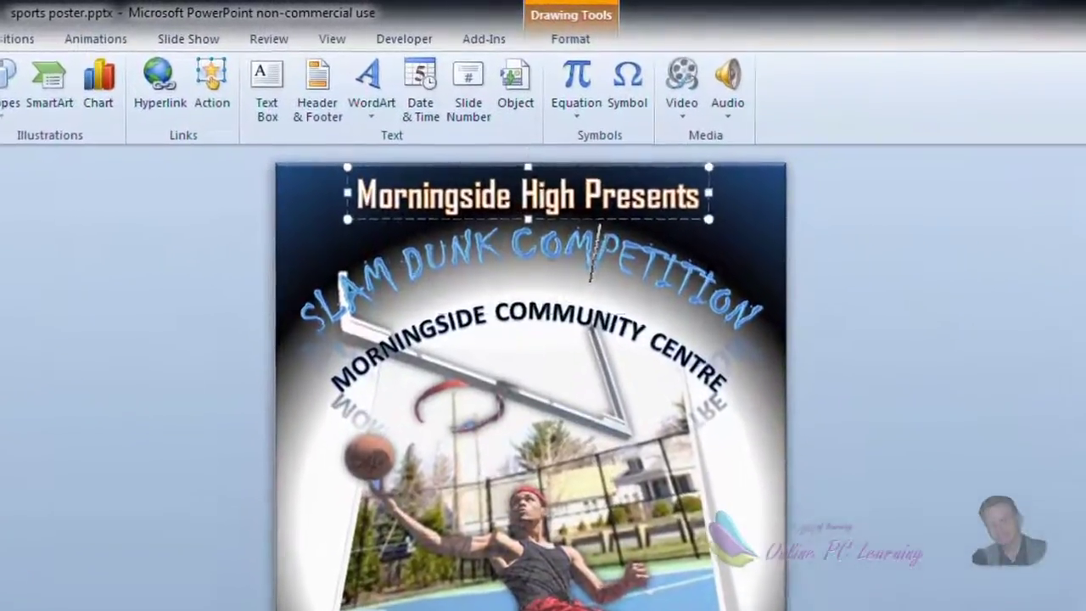
click(415, 216)
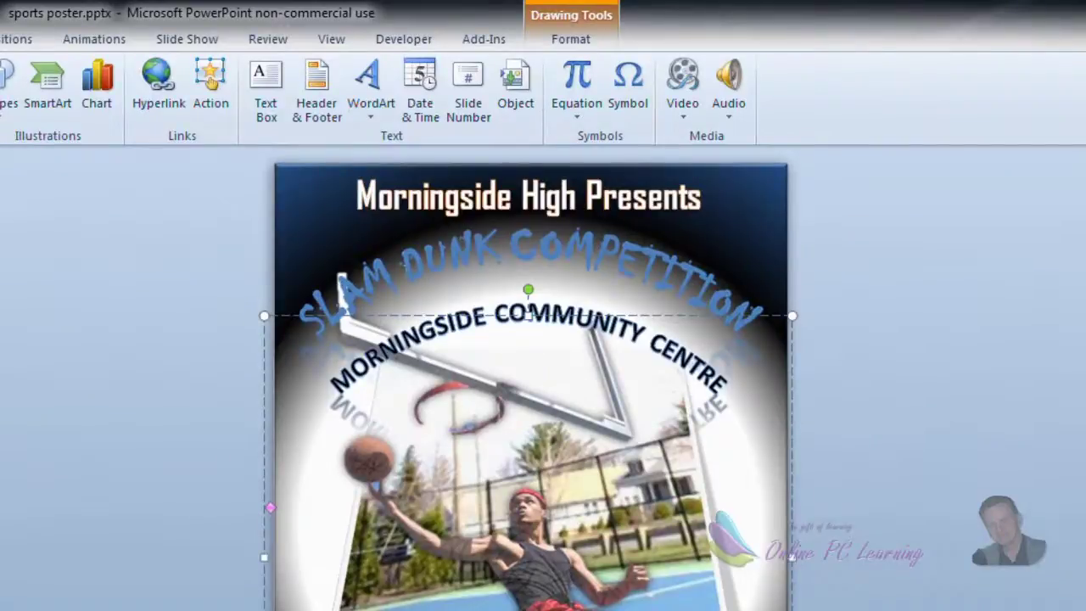
click(393, 312)
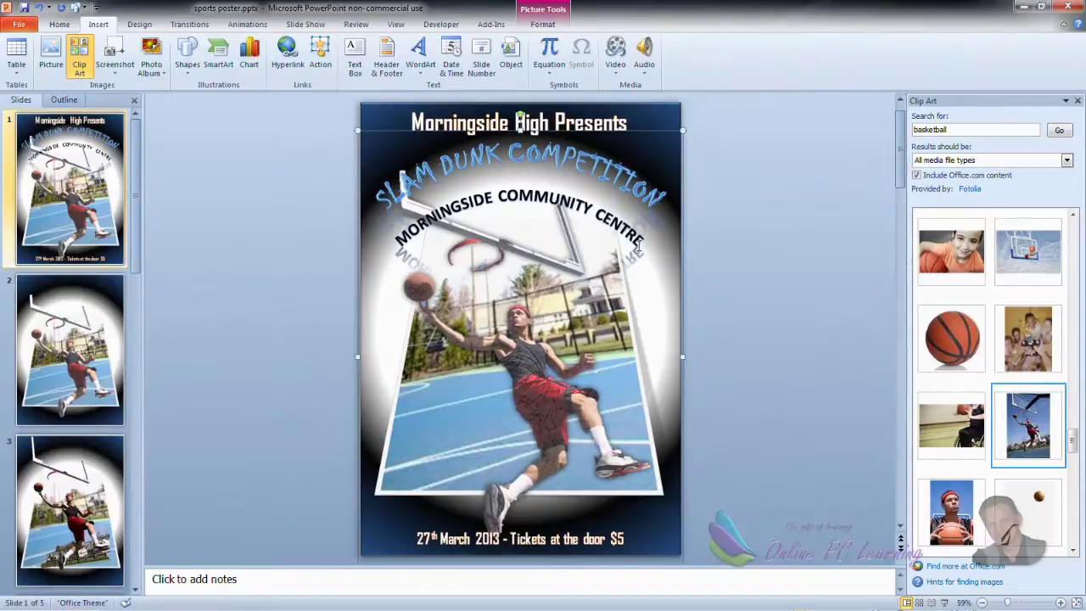
- Examine the Follow Path transform options and the curve adjustment handle of the "Morningside Community Centre" WordArt on slide 1
click(354, 229)
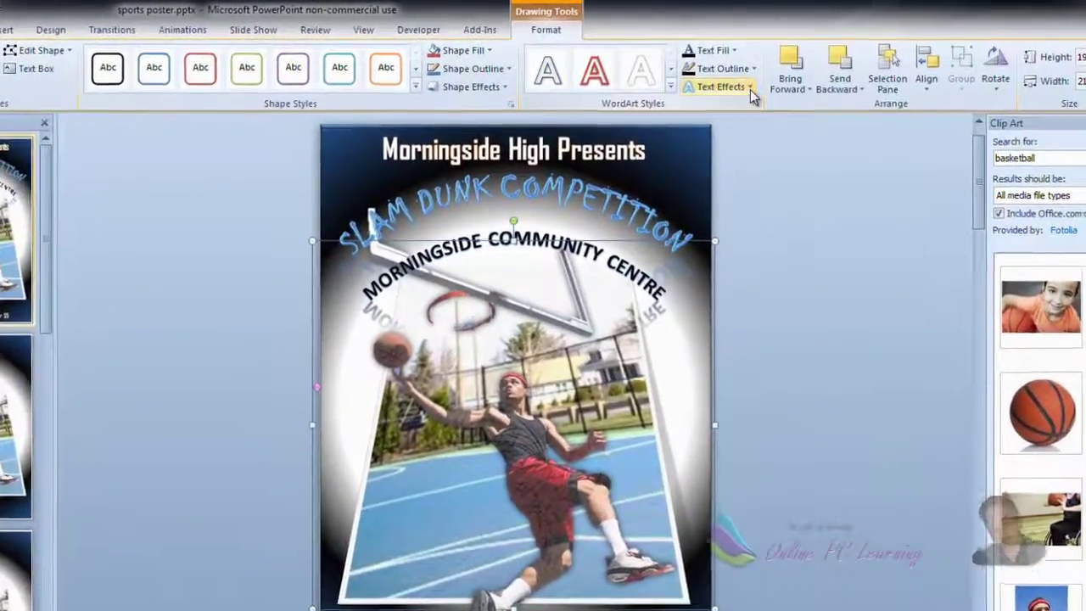
click(718, 83)
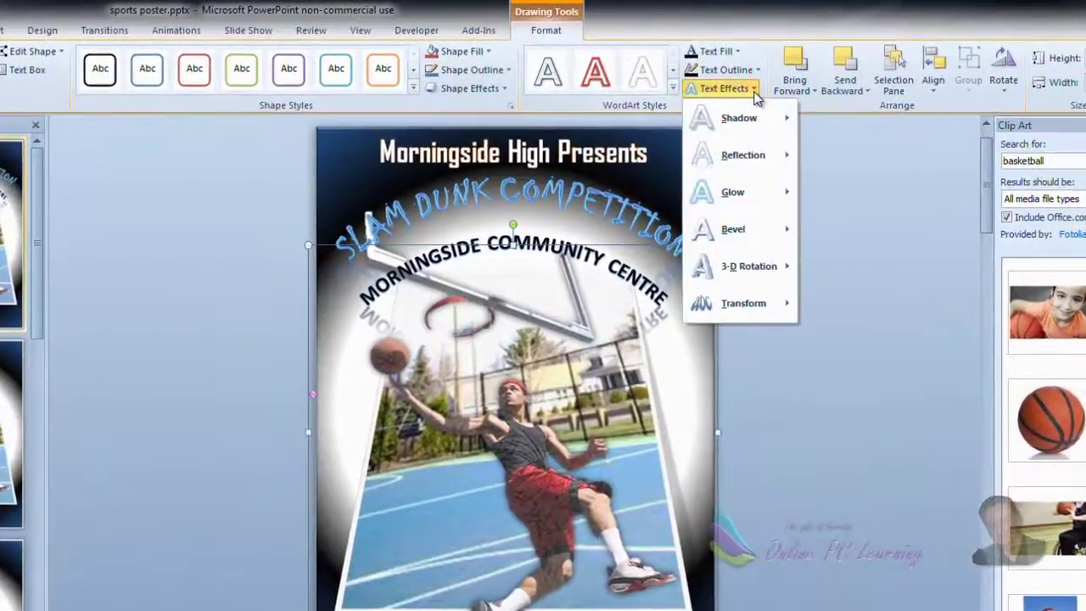
mouse_move(770, 305)
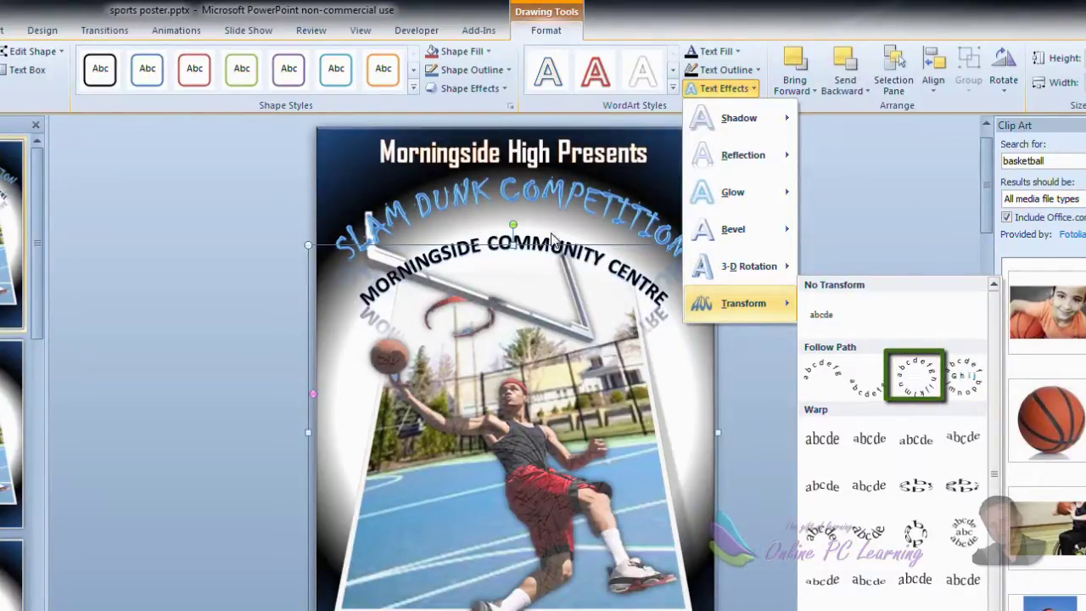
click(314, 395)
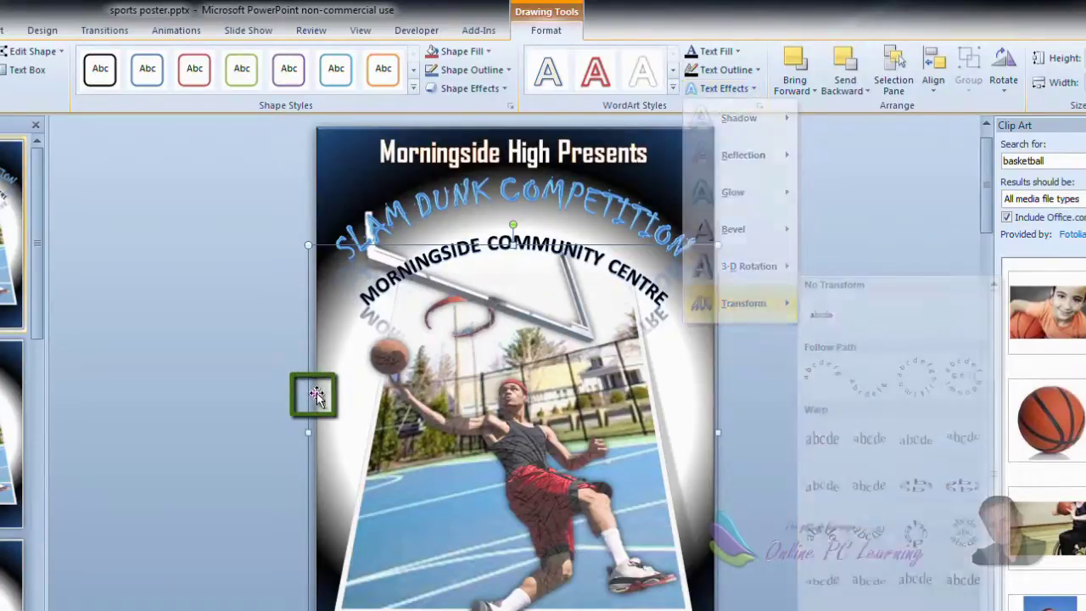